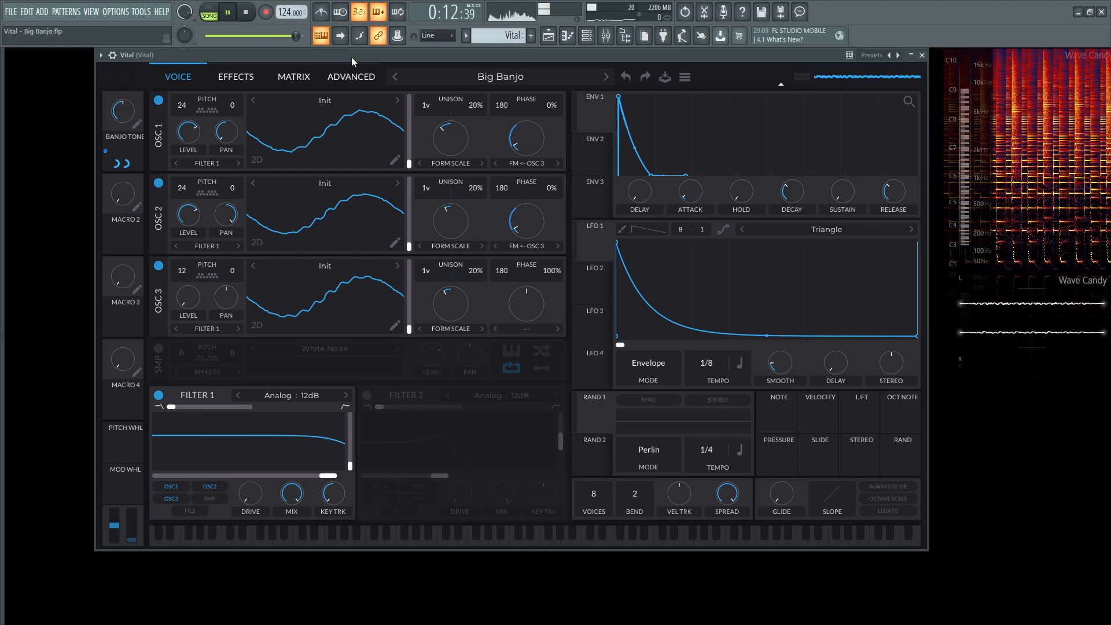
Stop playback, mute the House track in the playlist, and return to the Vital synth
key("space")
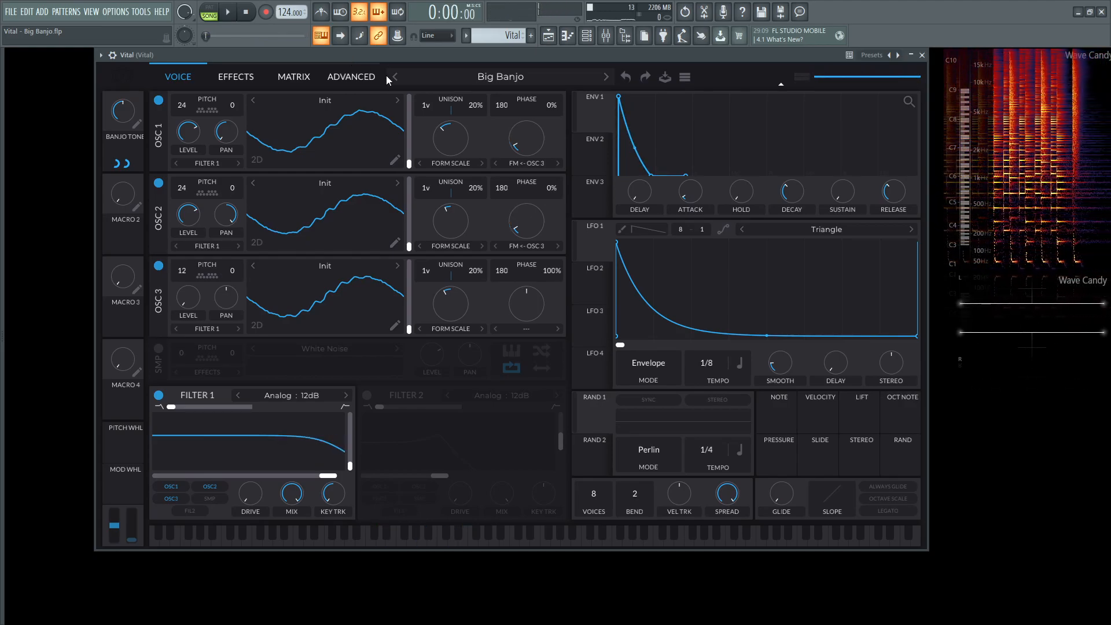
key("F5")
left_click(508, 216)
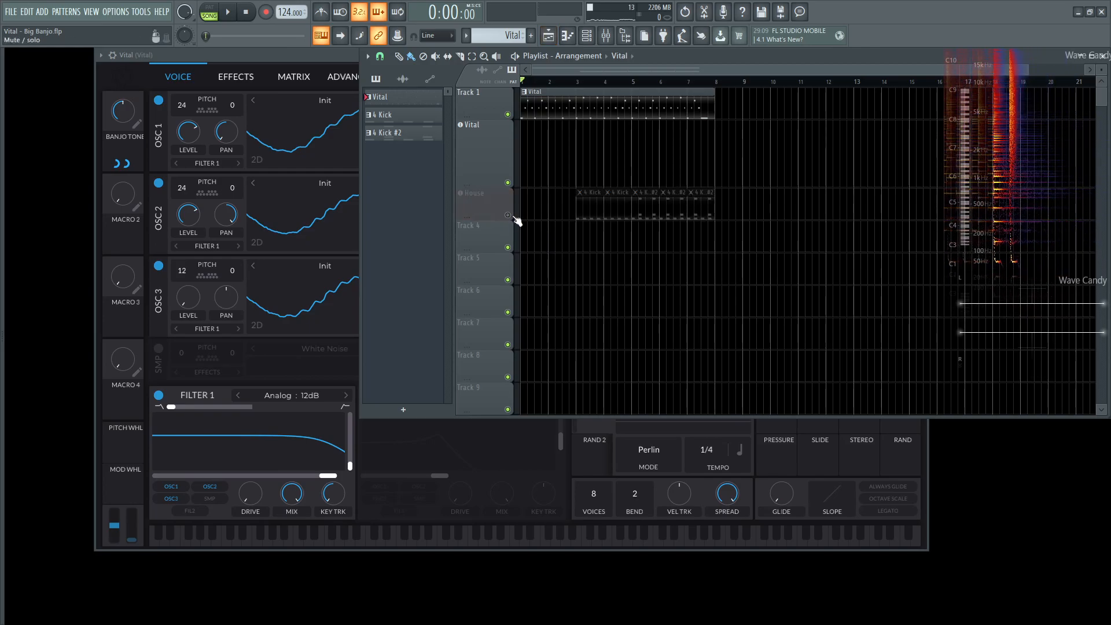
left_click(334, 58)
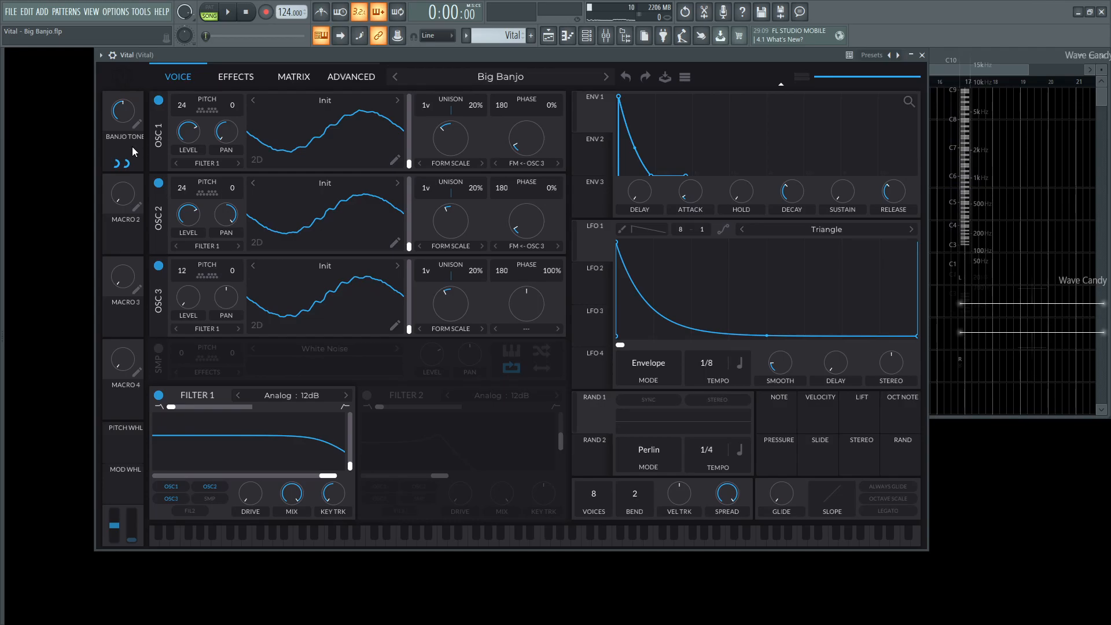
Play the song while sweeping the Banjo Tone macro to about 0.32, and stop playback
key("space")
mouse_move(131, 110)
left_mouse_down()
mouse_move(124, 148)
mouse_move(127, 98)
mouse_move(124, 131)
mouse_move(123, 116)
left_mouse_up()
key("space")
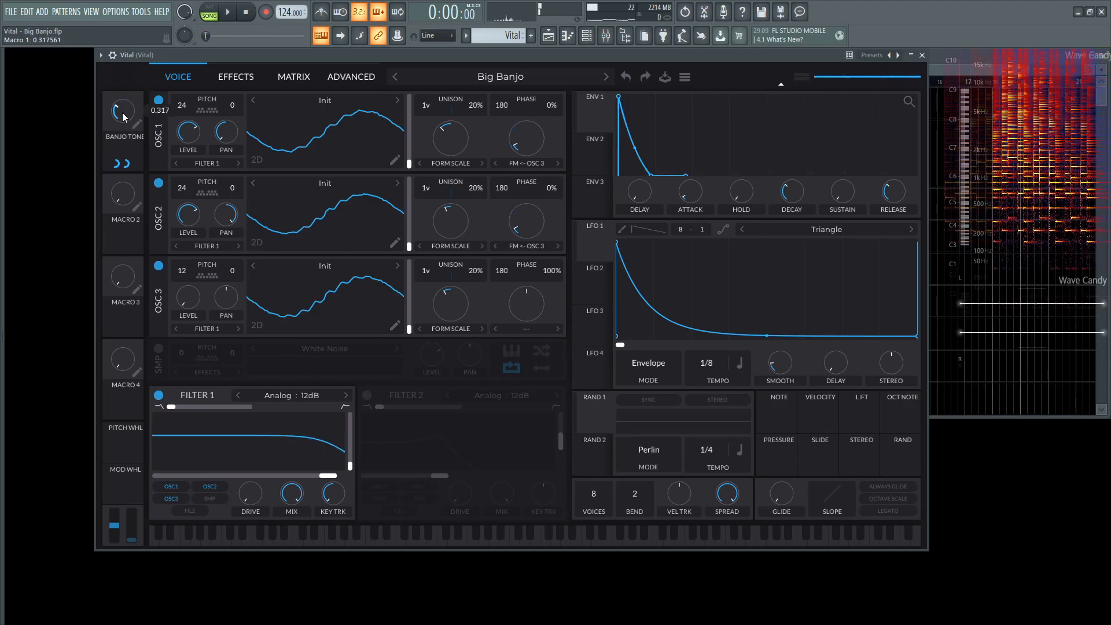
Set the Banjo Tone macro to exactly 0.5
right_click(123, 113)
left_click(134, 132)
type(".5")
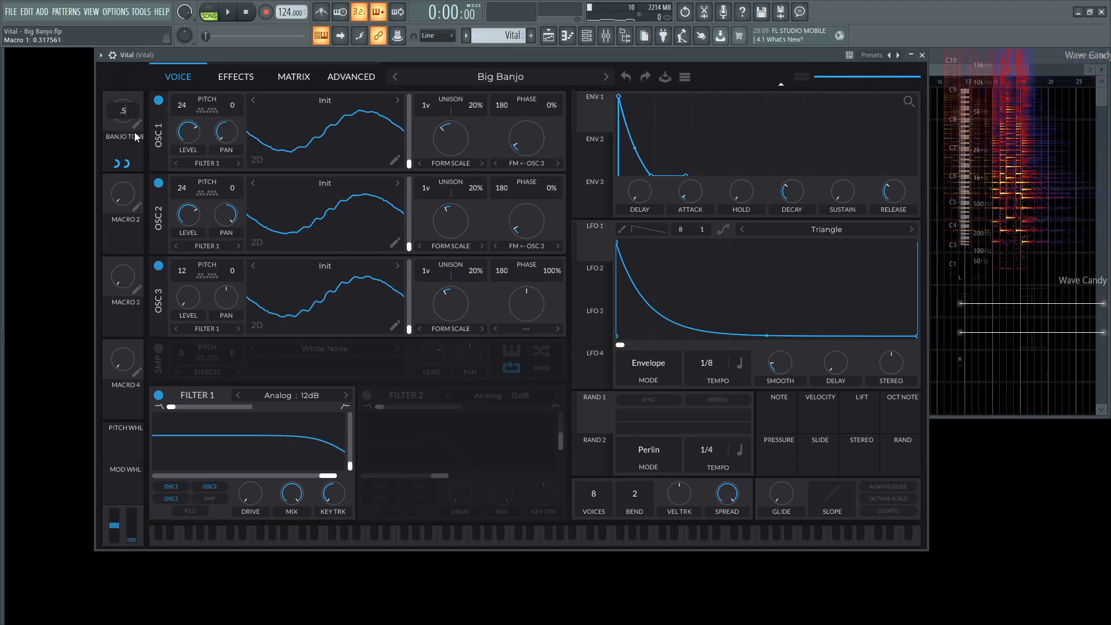
key("Return")
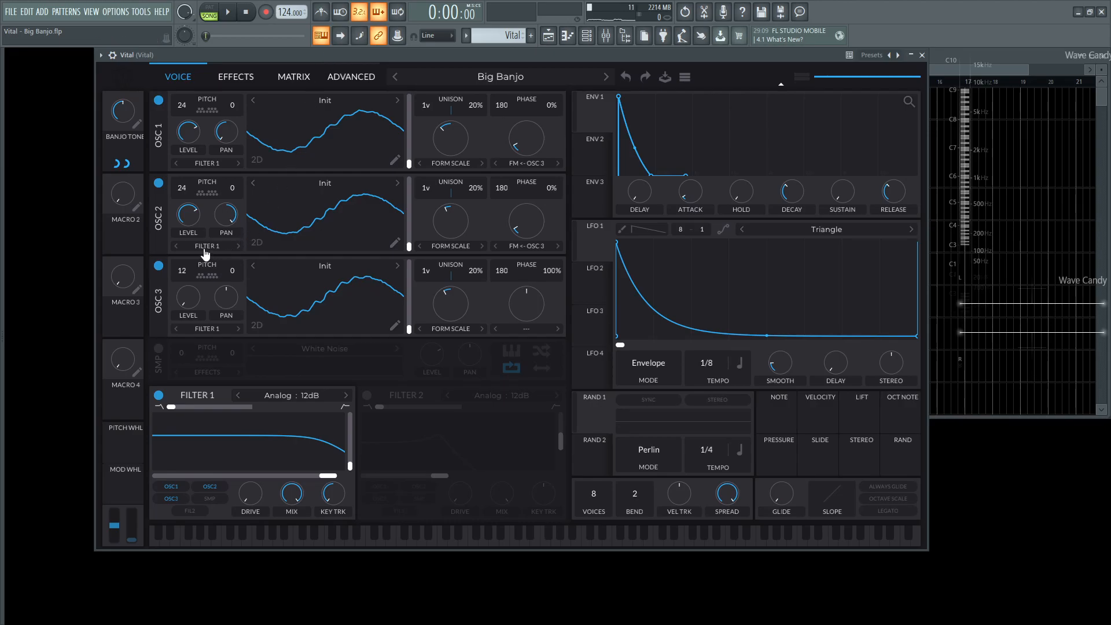
Isolate oscillator 1 by switching off oscillators 2 and 3, and centre its pan for a short playback
left_click(158, 265)
left_click(158, 183)
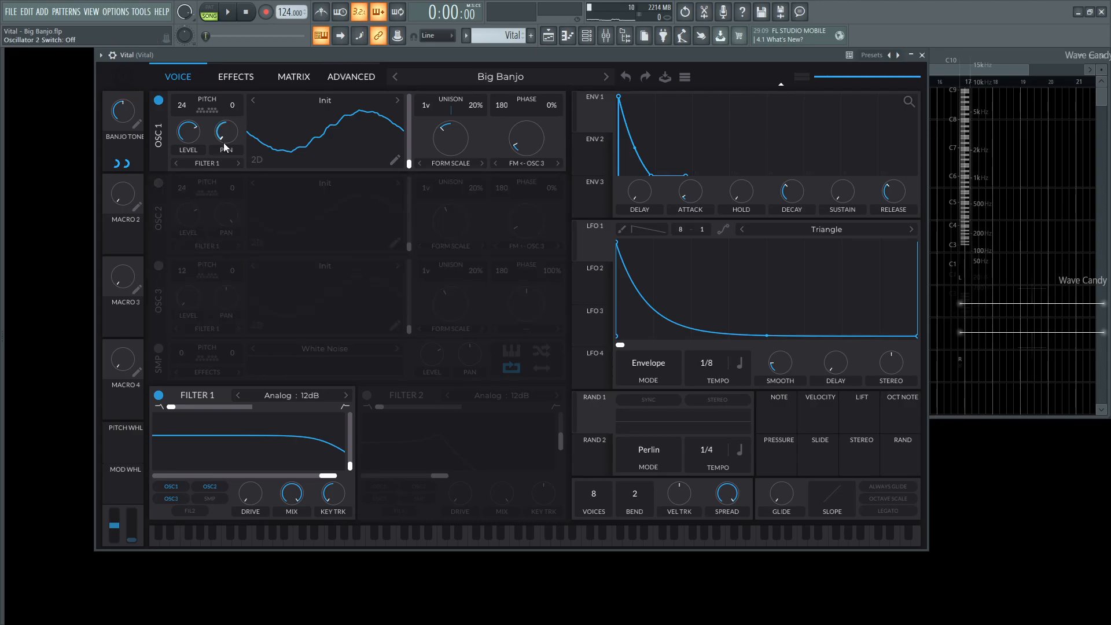
mouse_move(227, 136)
left_click_drag(227, 134, 225, 87)
key("space")
key("space")
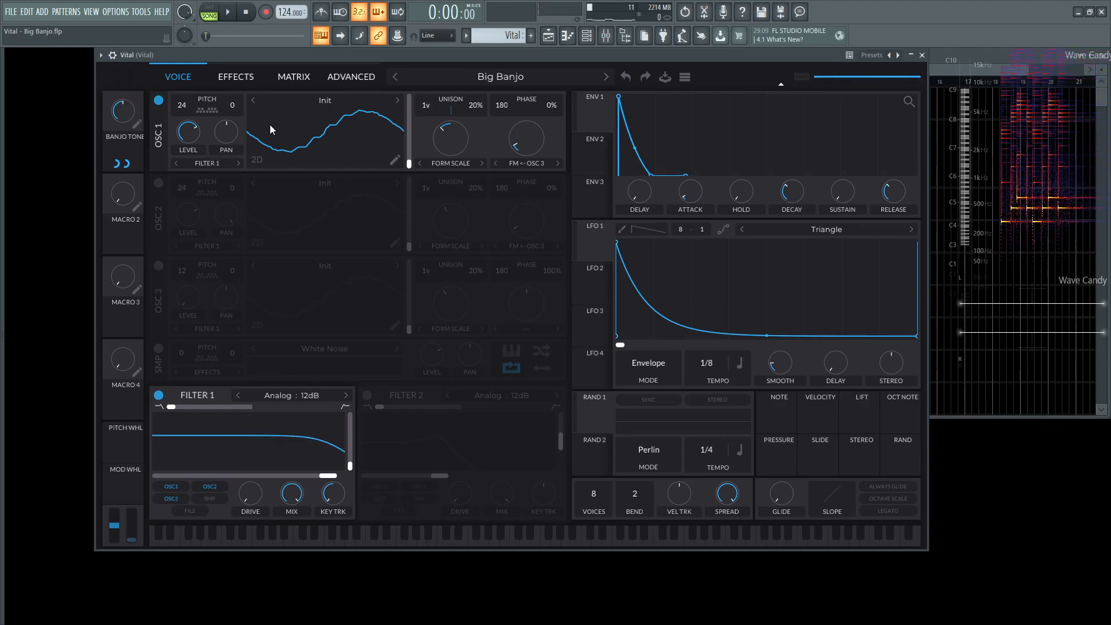
Switch off the Reverb, Distortion, EQ and Delay effects of the preset
left_click(236, 76)
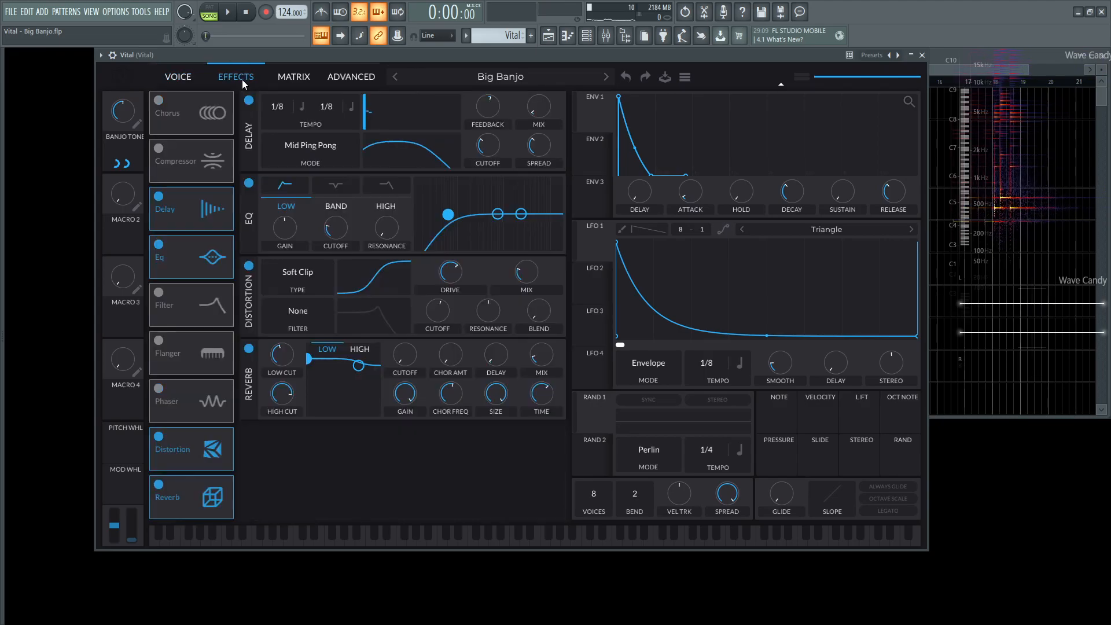
left_click(249, 348)
left_click(249, 266)
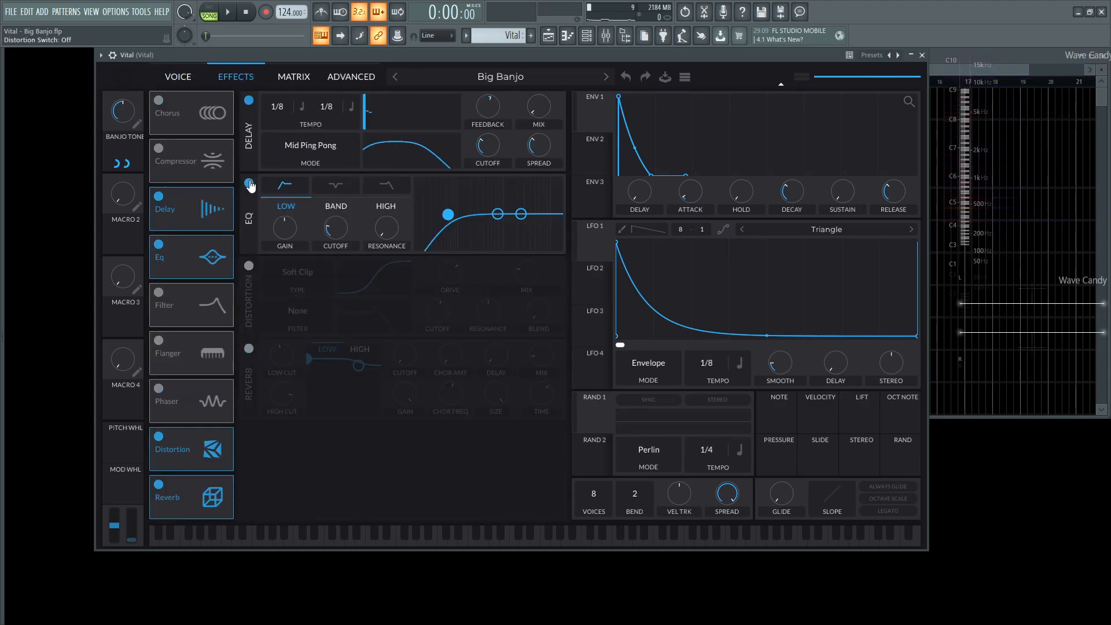
left_click(249, 182)
left_click(249, 101)
Disable the effect slots on the Verb mixer track and go back to the synth's oscillator view
left_click(184, 76)
key("F9")
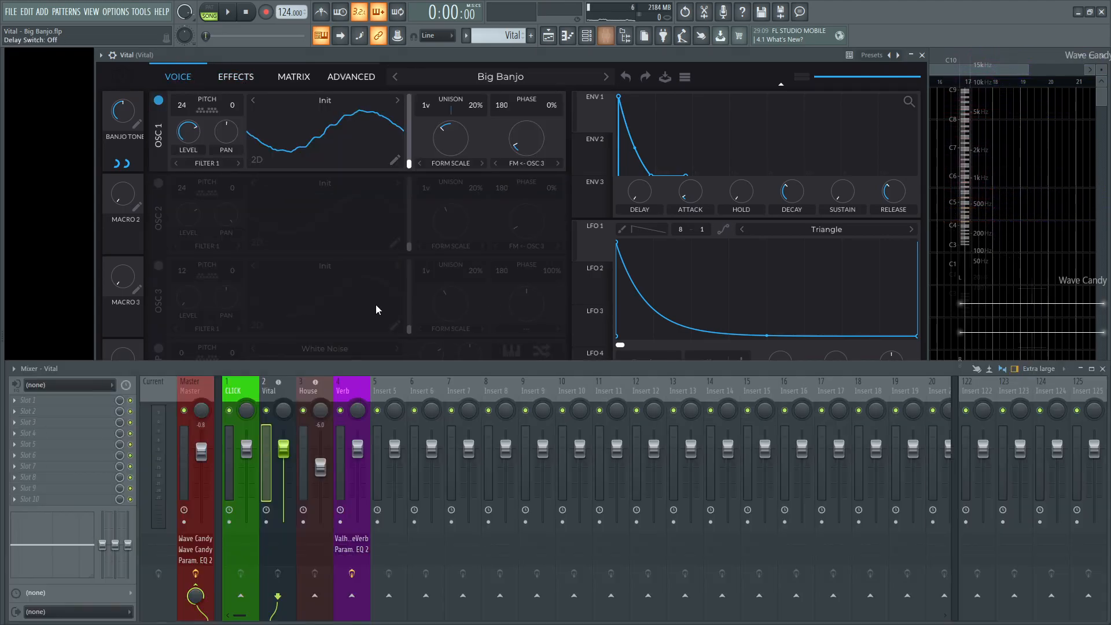
left_click(353, 575)
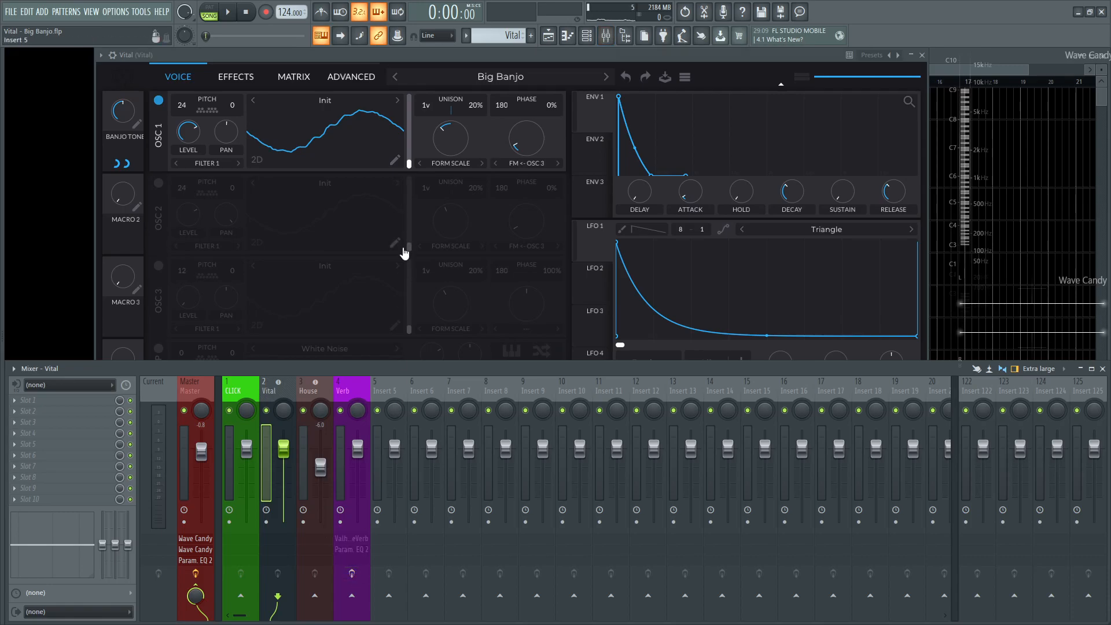
key("F9")
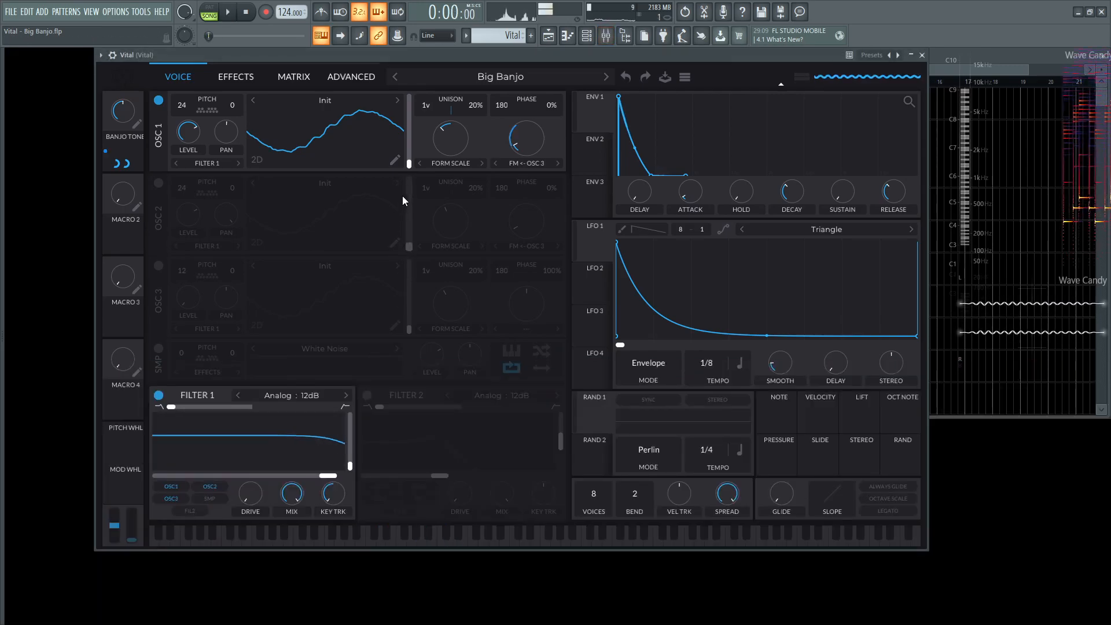
Examine oscillator 1's waveform and harmonics in the wavetable editor and listen to it in a short playback
left_click(396, 160)
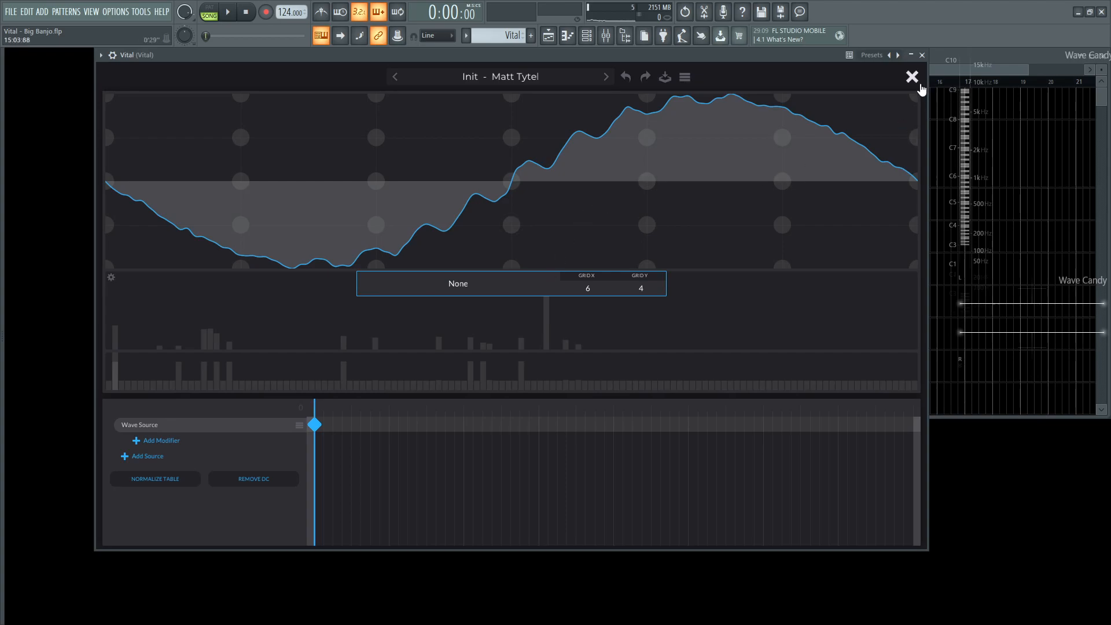
key("space")
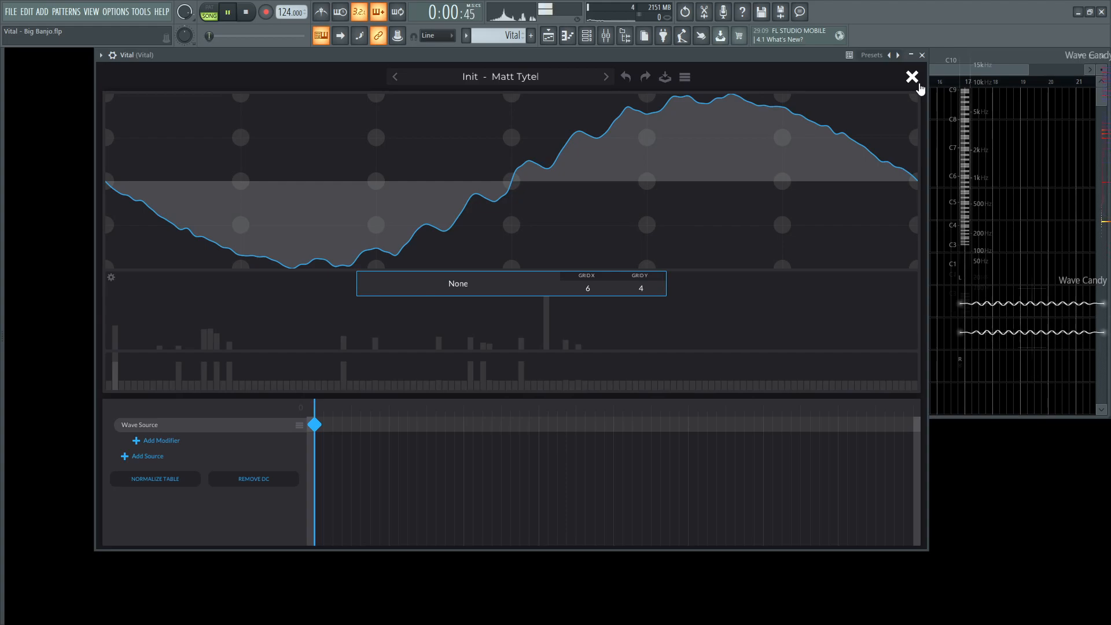
key("space")
left_click(911, 77)
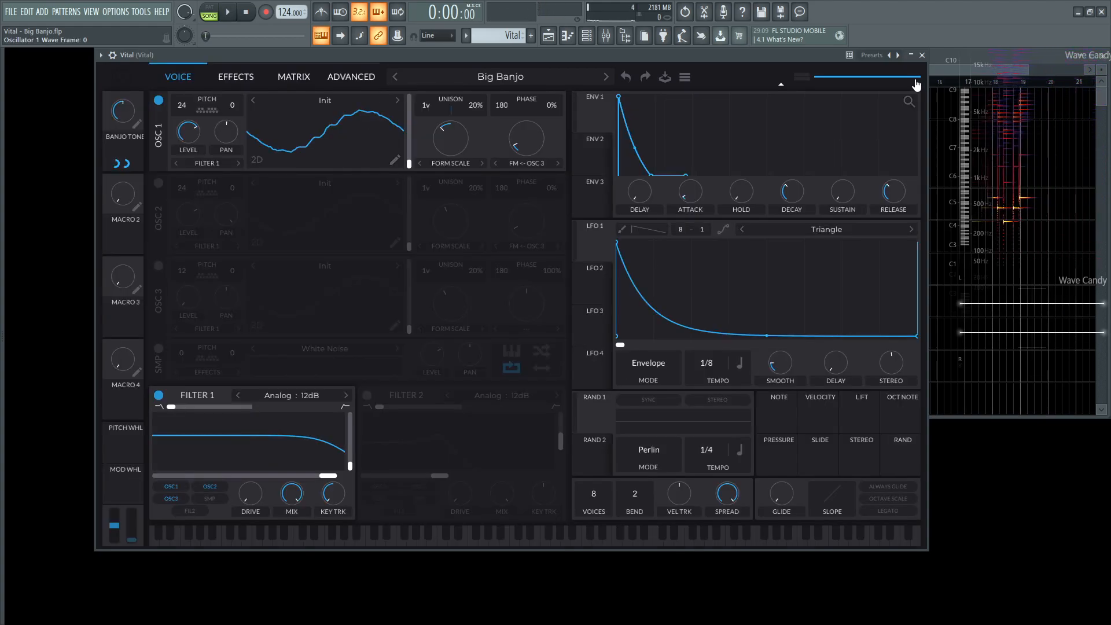
right_click(345, 136)
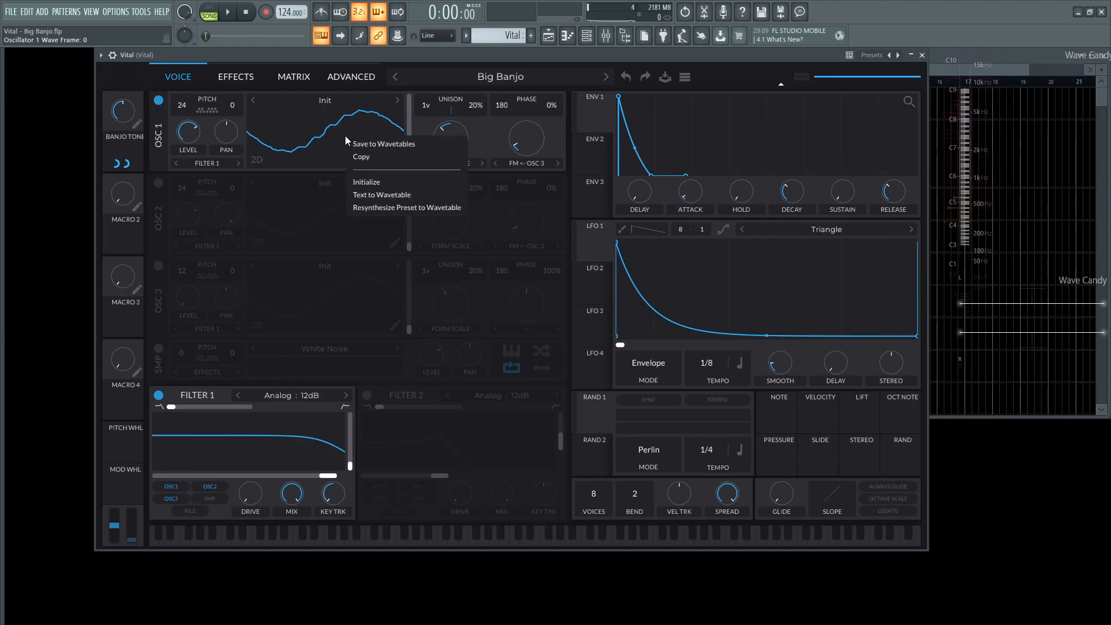
left_click(430, 61)
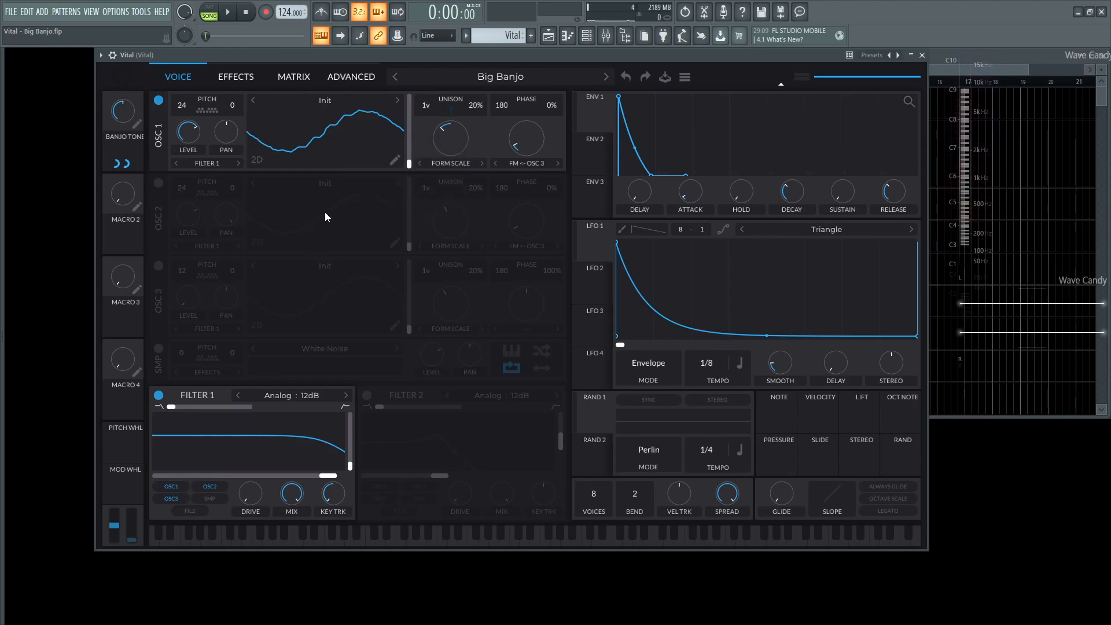
Switch oscillators 2 and 3 back on and pan oscillator 1 to the left
left_click(158, 182)
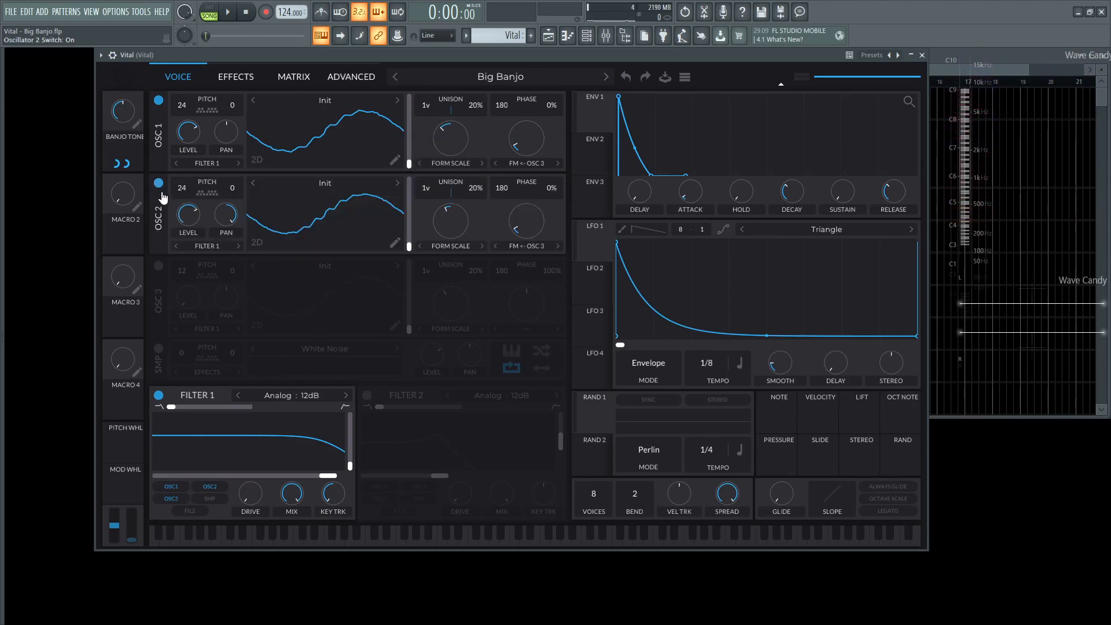
left_click(158, 265)
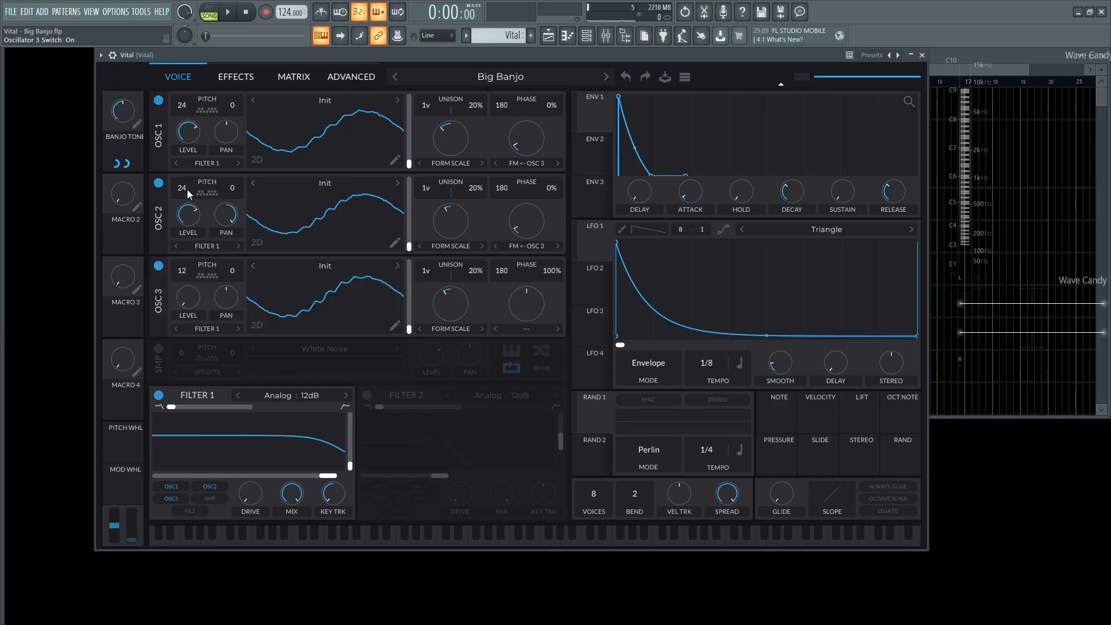
left_click_drag(226, 132, 219, 281)
Sweep the Banjo Tone macro during playback to compare its tones, ending at about 0.14
mouse_move(126, 115)
left_mouse_down()
mouse_move(120, 144)
mouse_move(131, 75)
mouse_move(123, 136)
left_mouse_up()
key("space")
key("space")
key("space")
key("space")
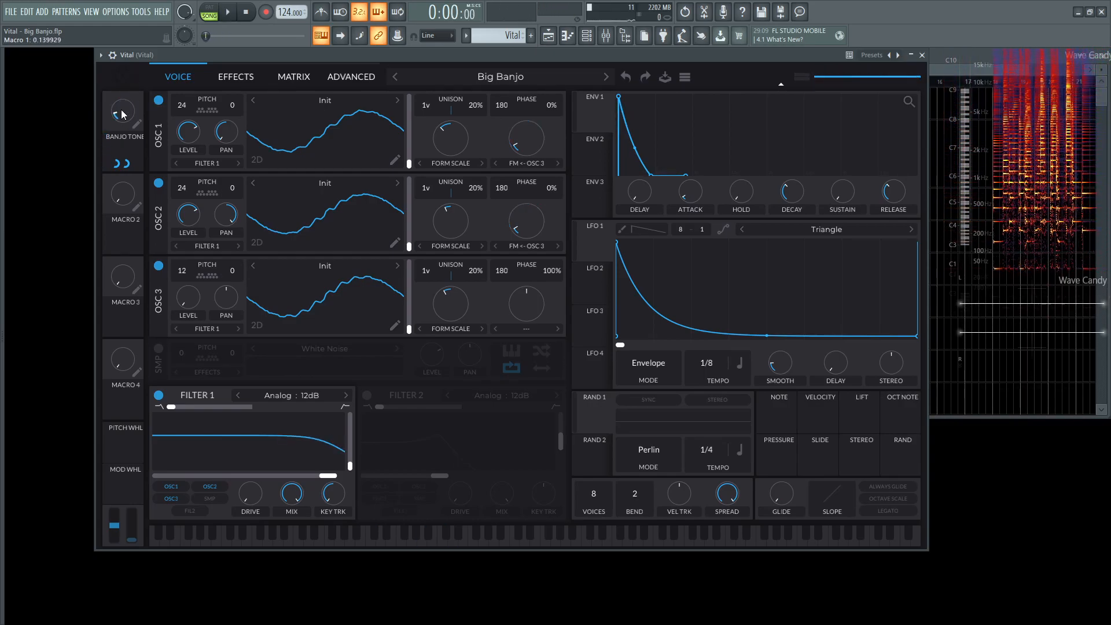
Enter a value that returns the Banjo Tone macro to its midpoint, and play the song briefly
right_click(125, 115)
left_click(138, 123)
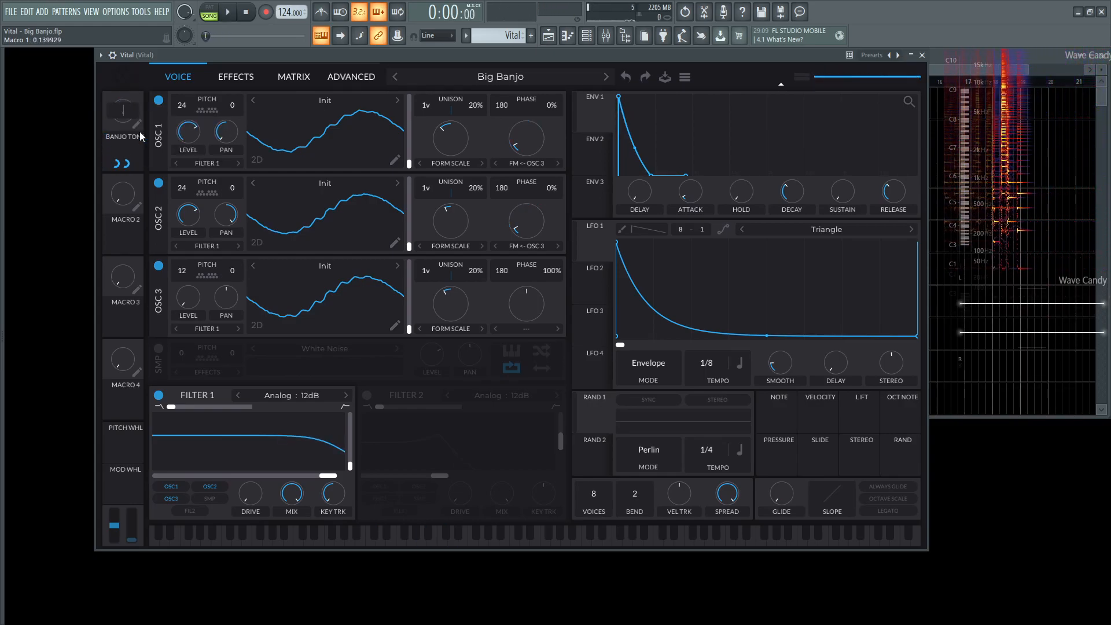
key("space")
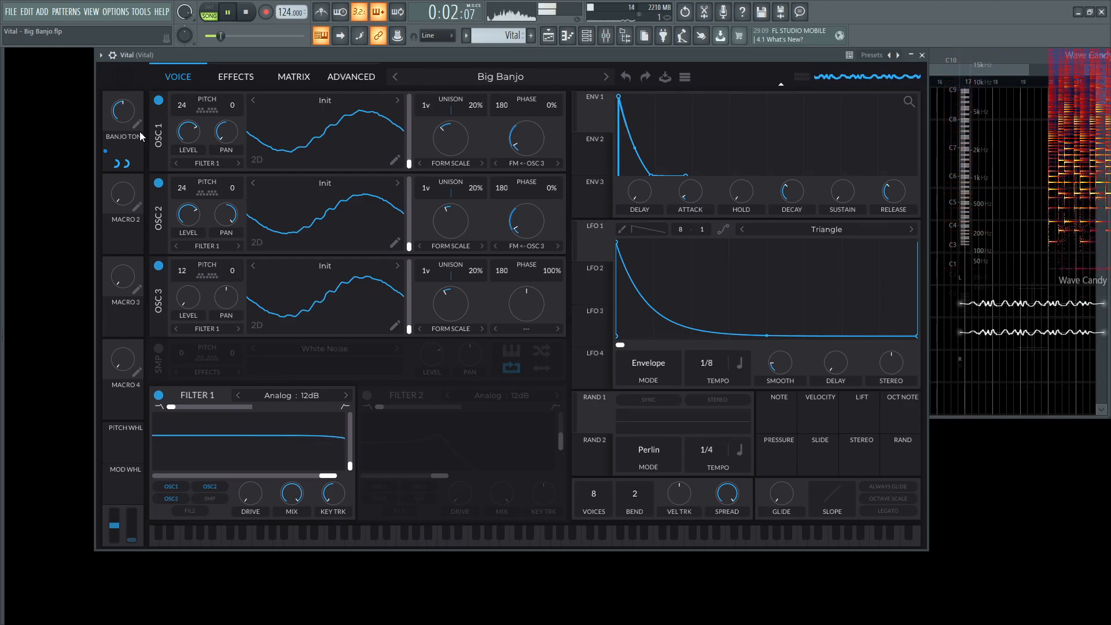
key("space")
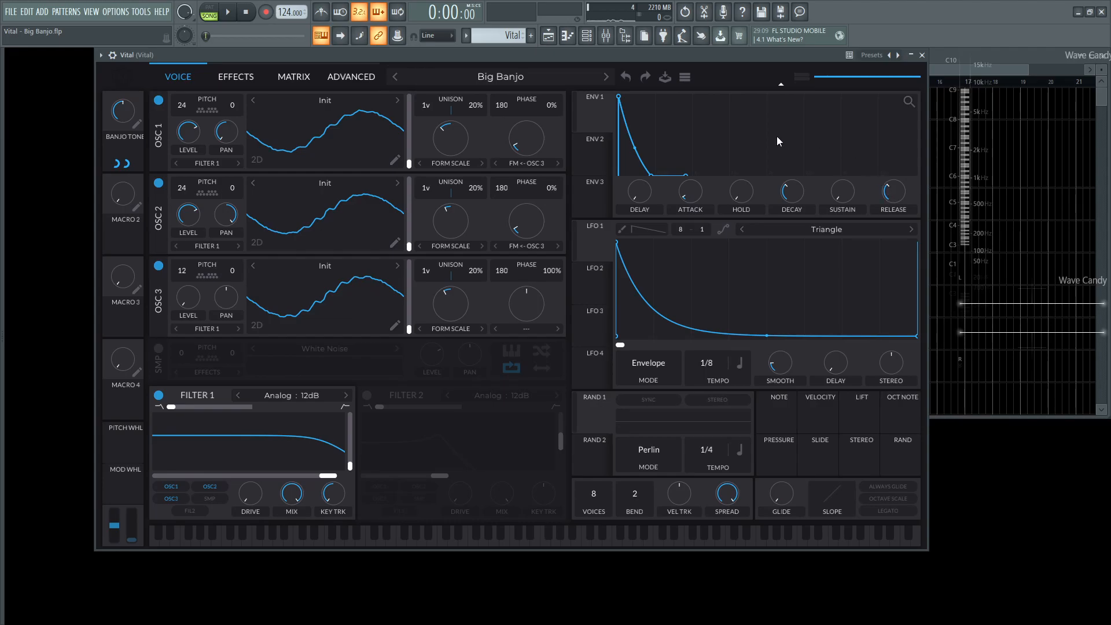
Play a test note and reset Filter 1's key tracking to 0%
left_click(246, 79)
left_click(191, 79)
key("c")
double_click(338, 494)
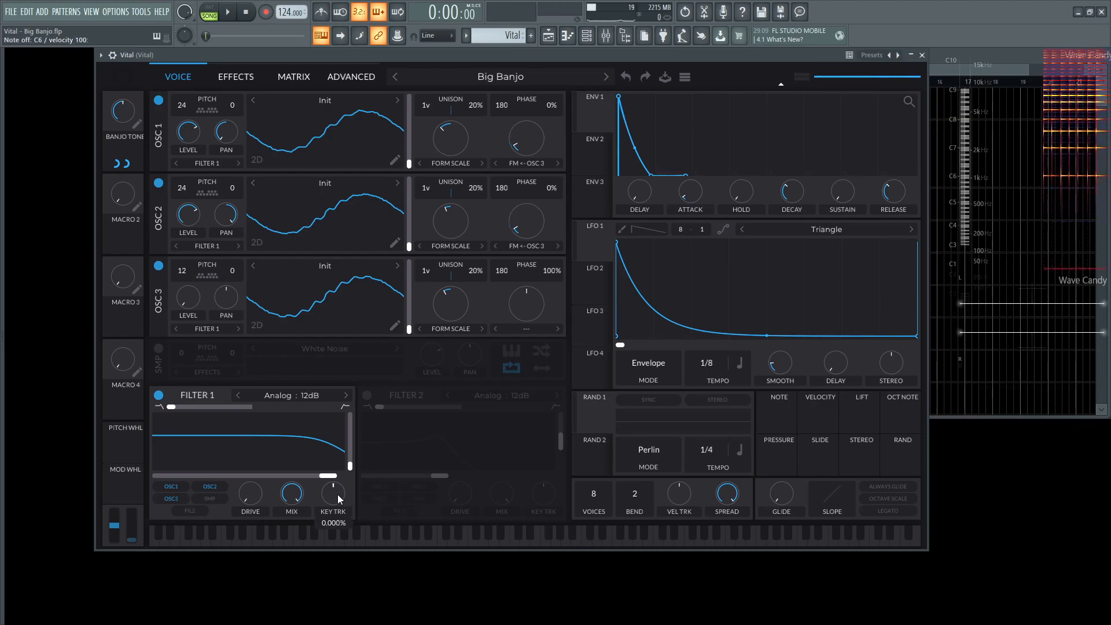
Set Filter 1's key tracking to -100% and play test notes to hear it
left_click_drag(333, 495, 323, 614)
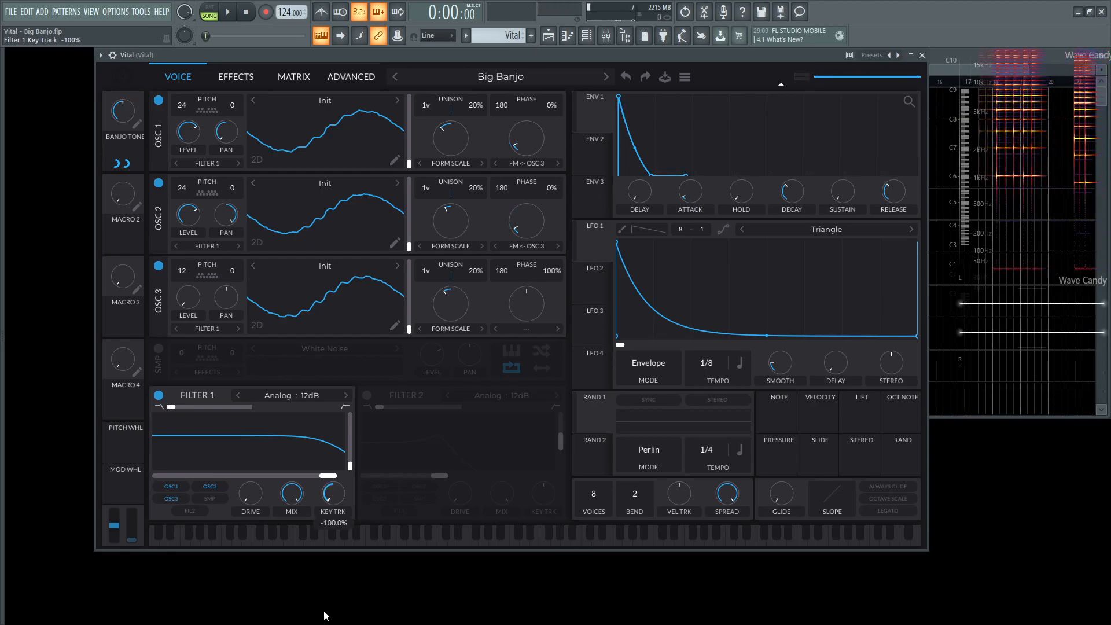
left_click(372, 523)
left_click(372, 522)
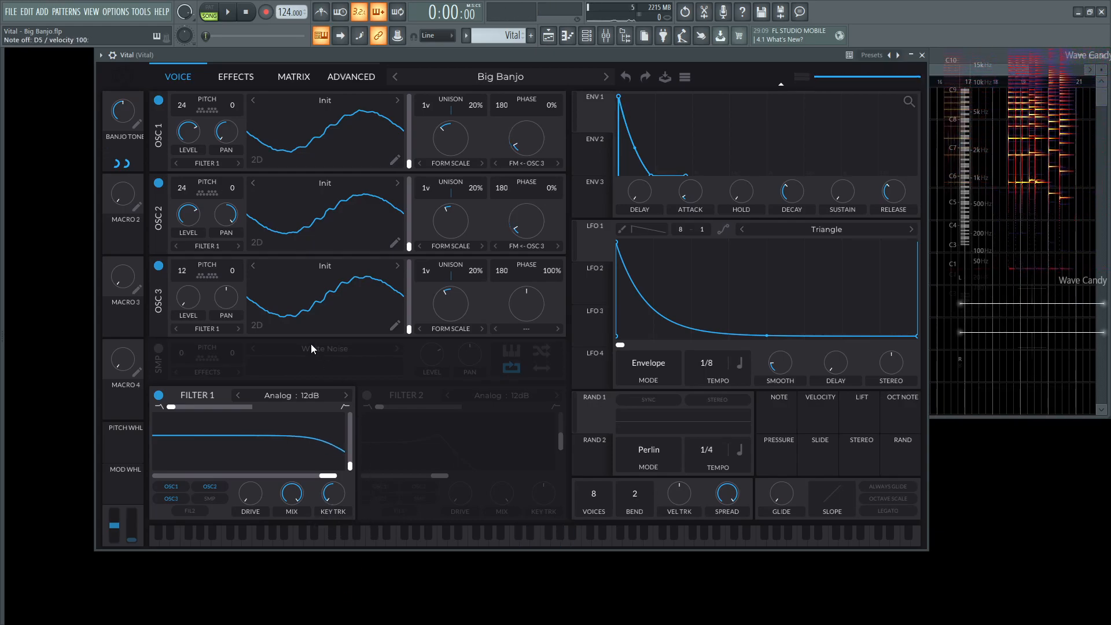
Switch the Delay effect back on and listen to it in a short playback
left_click(235, 76)
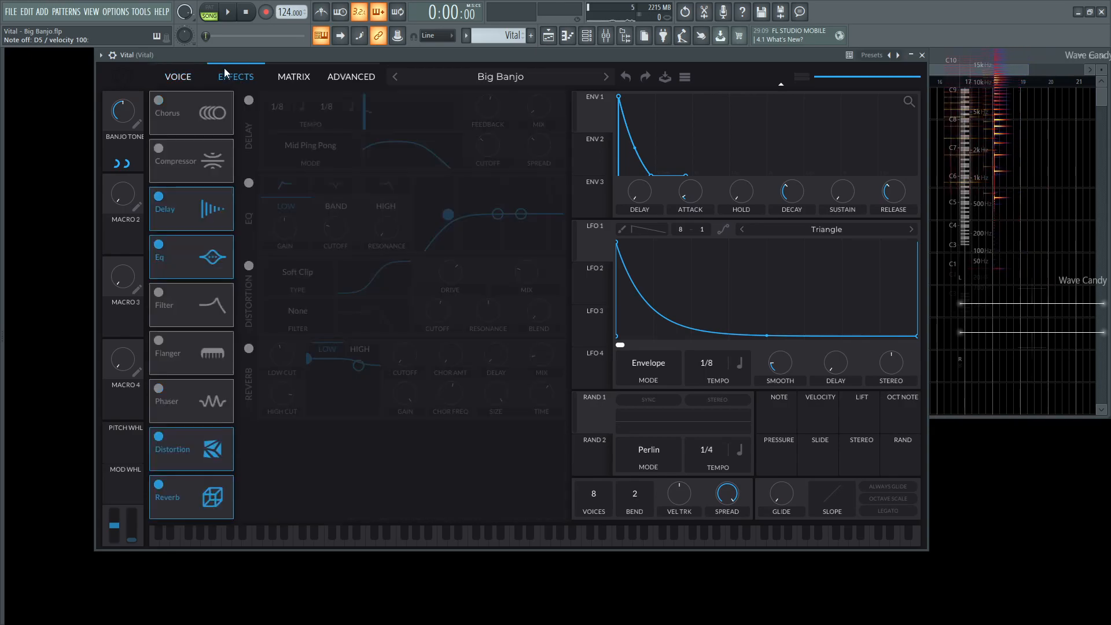
left_click(249, 102)
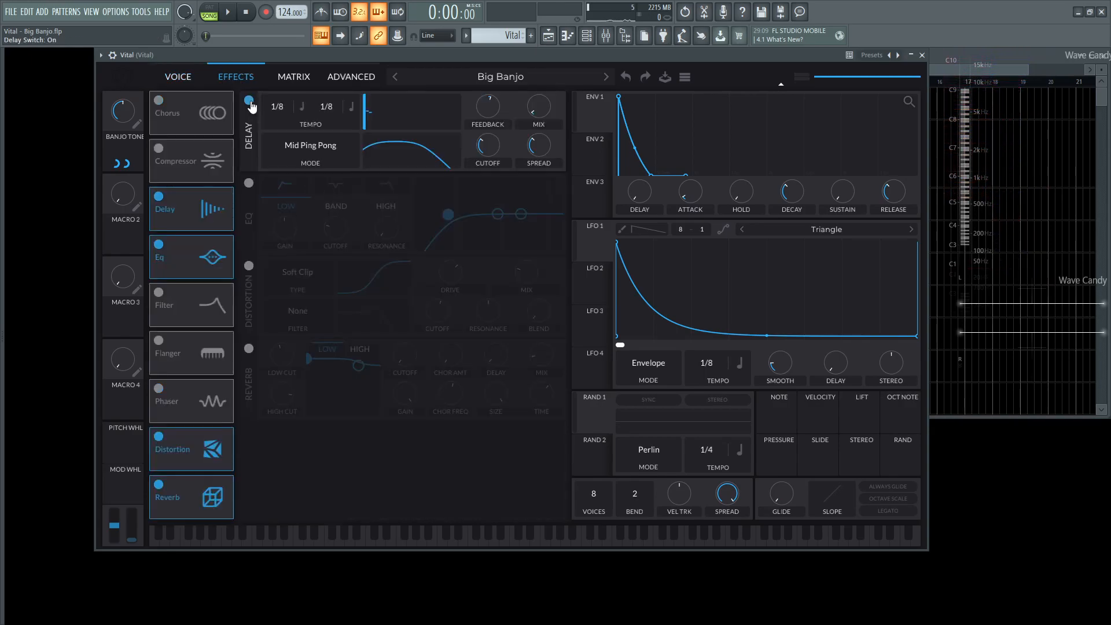
key("space")
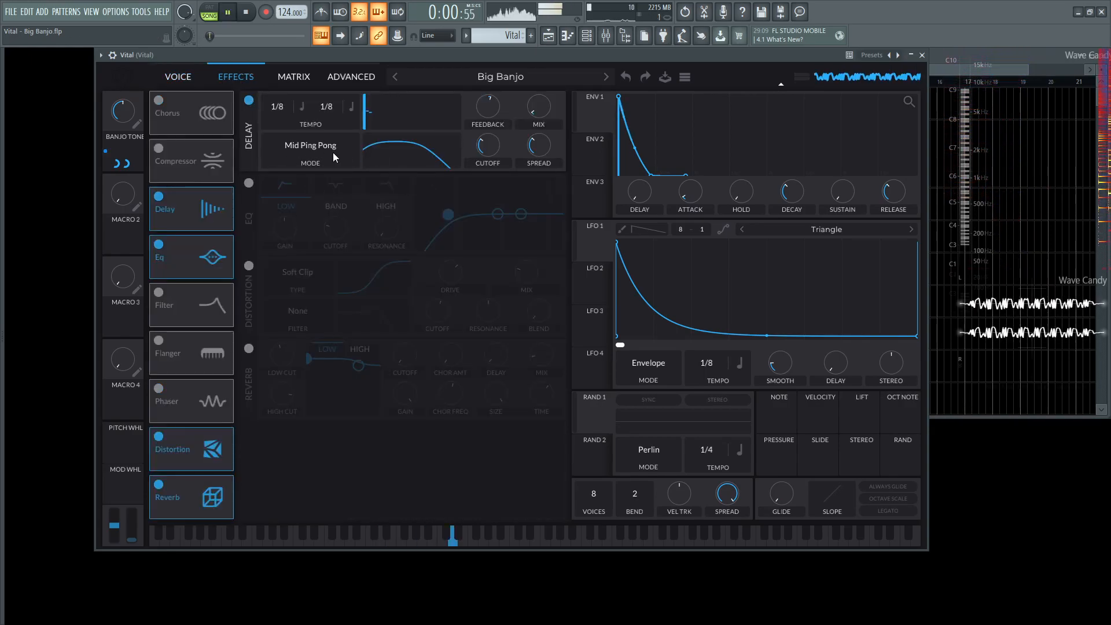
key("space")
Examine the exact values of the Delay effect's feedback, mix, cutoff and spread
right_click(487, 111)
left_click(511, 157)
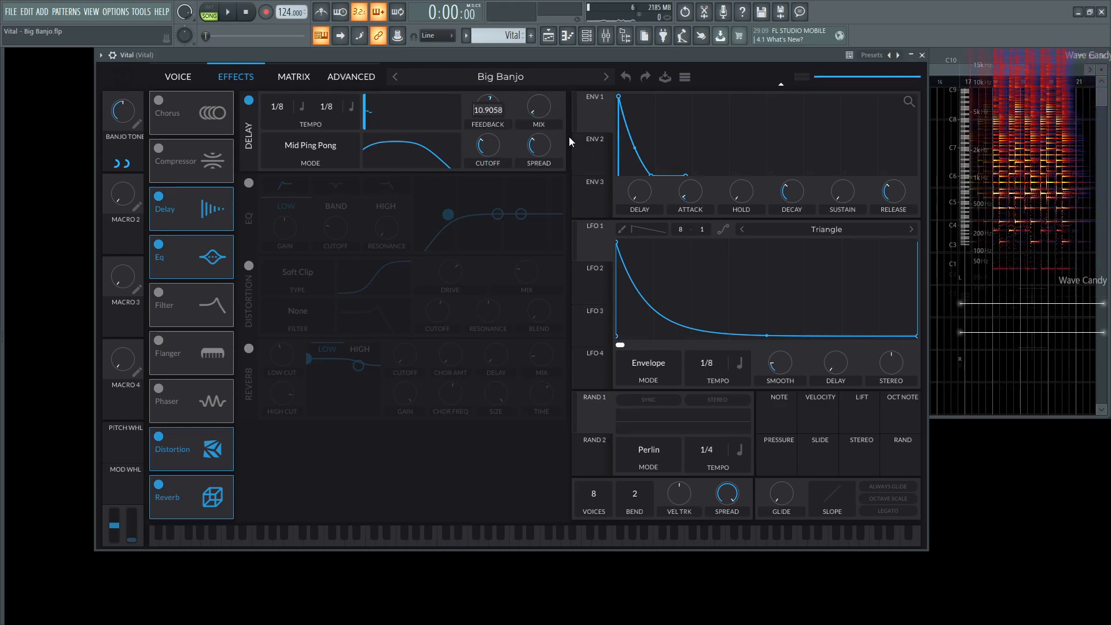
right_click(539, 111)
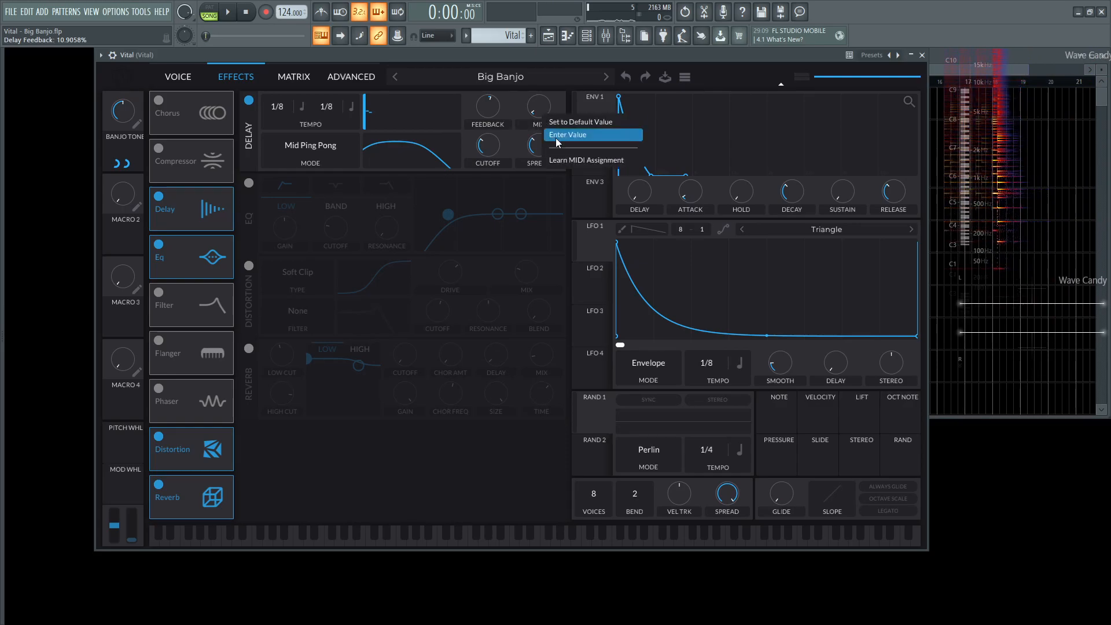
left_click(555, 133)
key("Return")
right_click(492, 158)
left_click(514, 191)
key("Return")
right_click(533, 144)
left_click(548, 167)
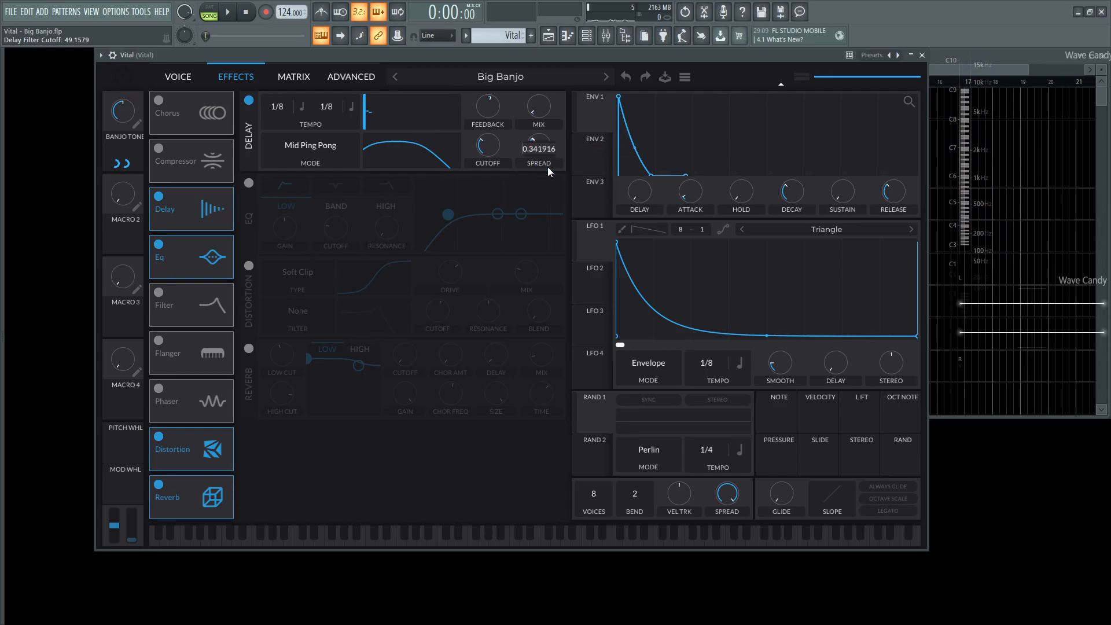
key("Return")
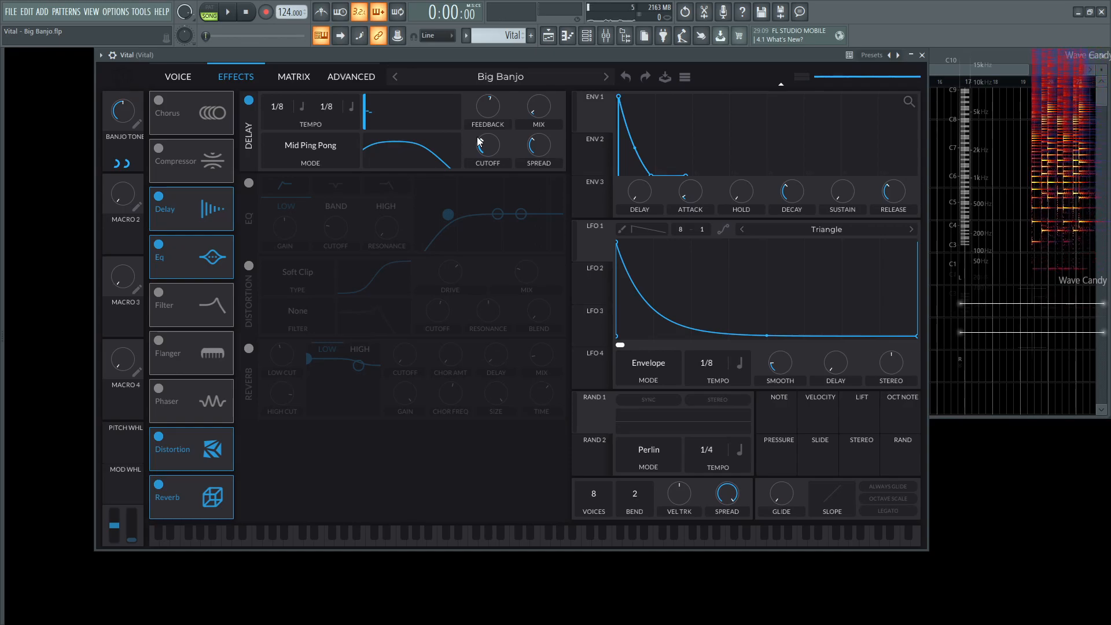
Switch the EQ effect back on
left_click(249, 183)
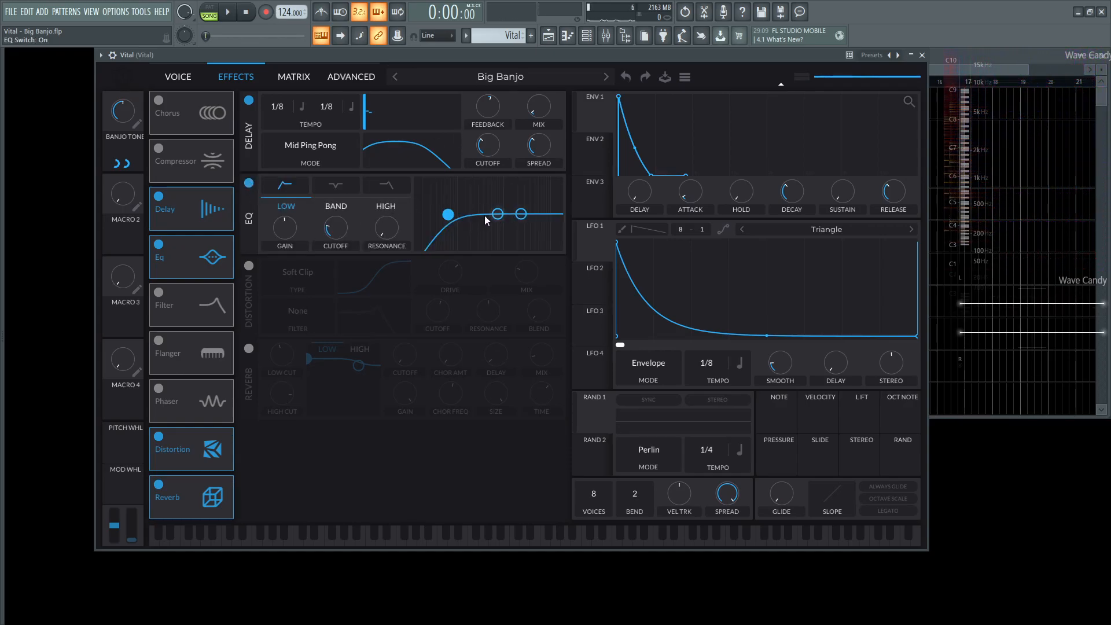
Examine the exact cutoff value of the EQ's low band and listen to the EQ in a short playback
right_click(334, 234)
left_click(351, 254)
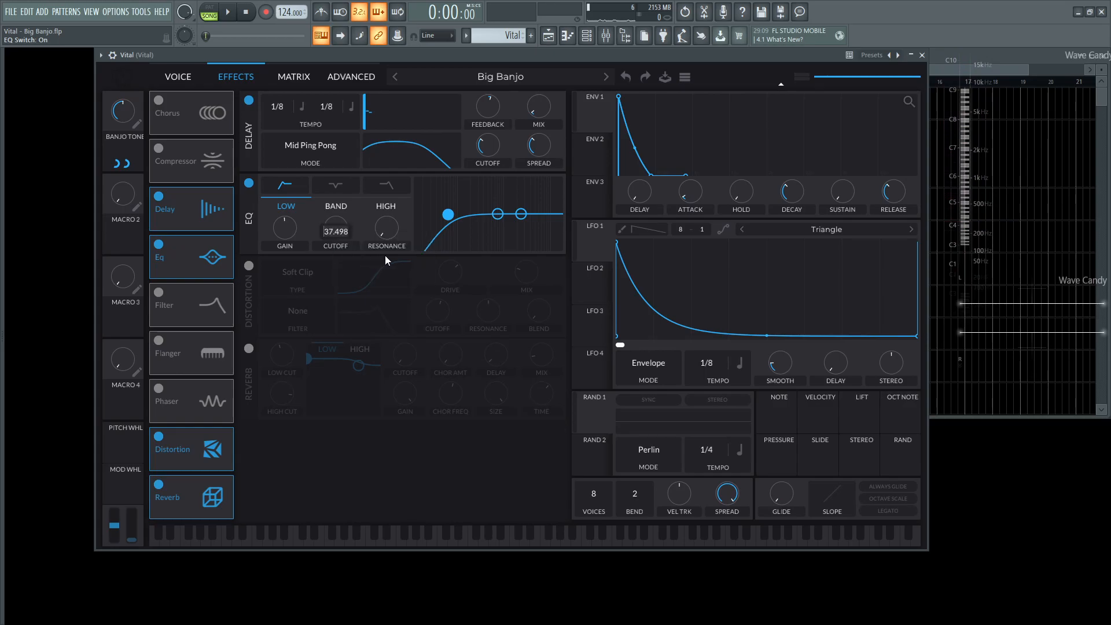
key("Return")
key("space")
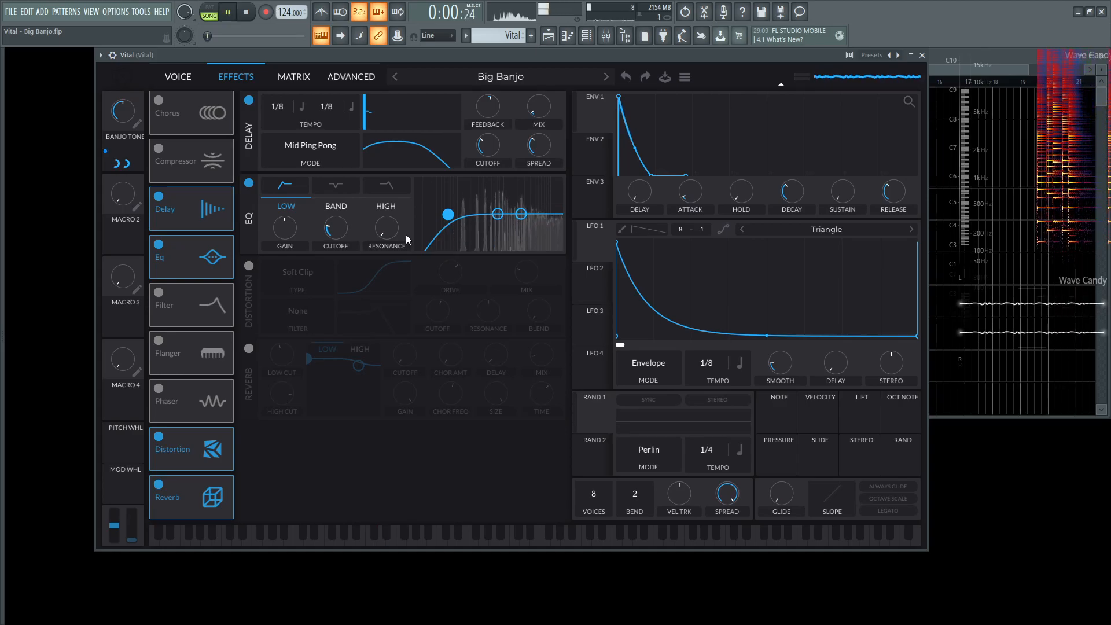
key("space")
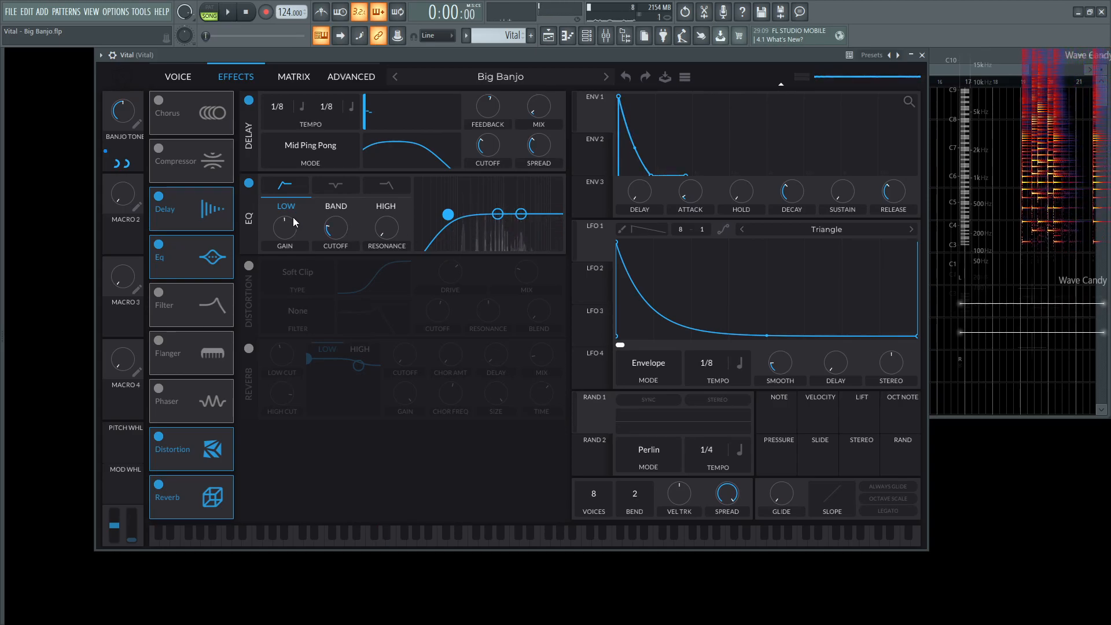
Switch the Distortion effect back on and check the exact values of its drive and mix
left_click(249, 266)
right_click(448, 276)
left_click(461, 292)
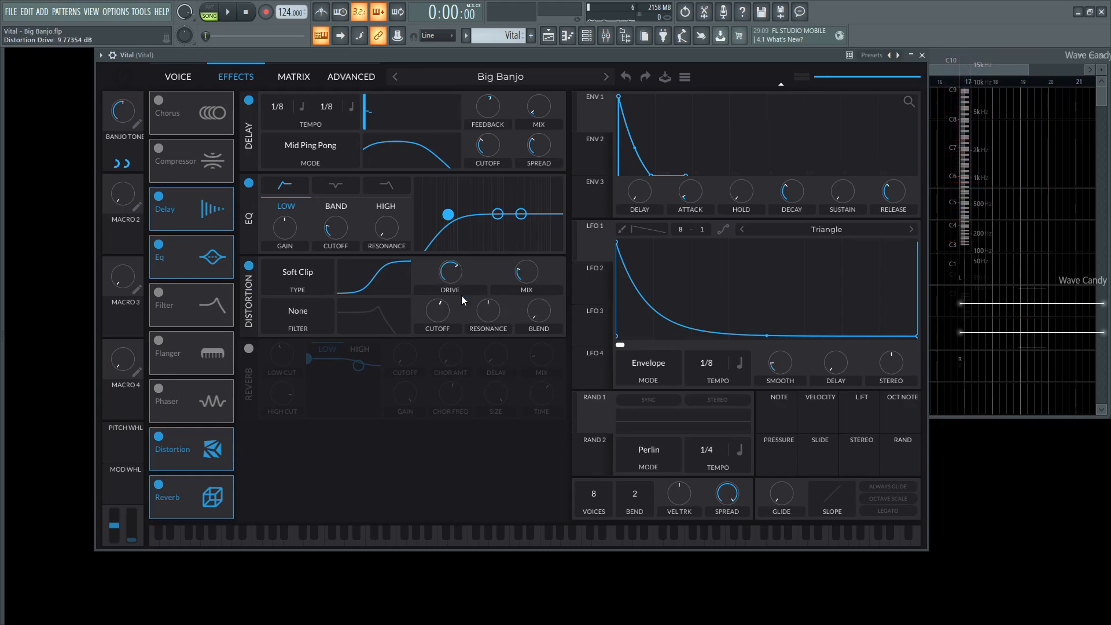
right_click(527, 272)
left_click(540, 292)
Compare the sound with and without Distortion during playback, leaving the effect on
key("space")
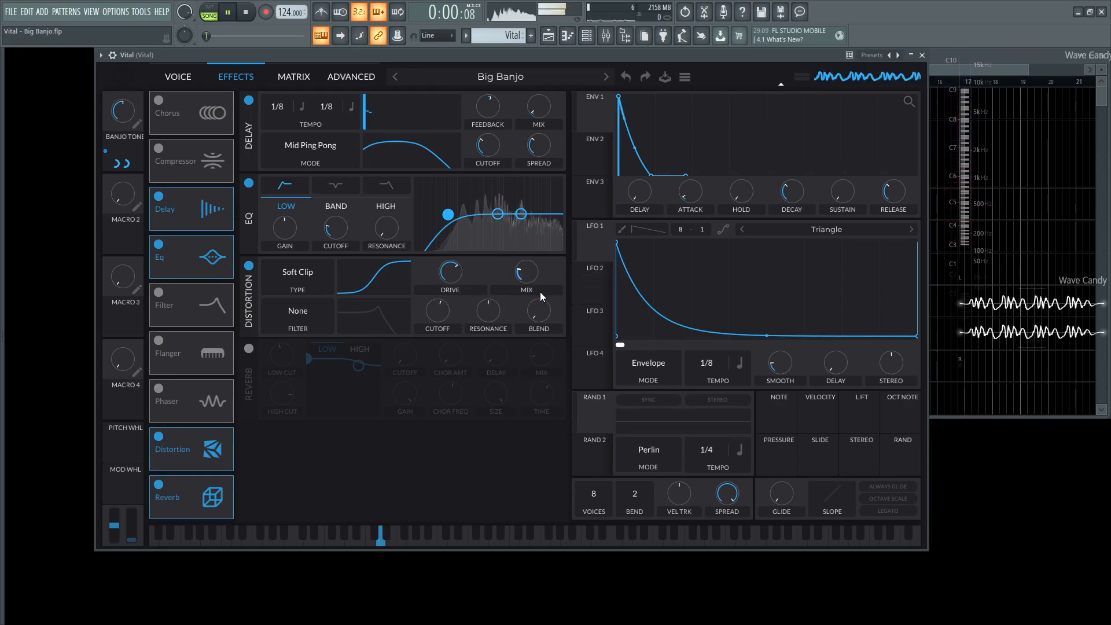
left_click(248, 266)
left_click(249, 265)
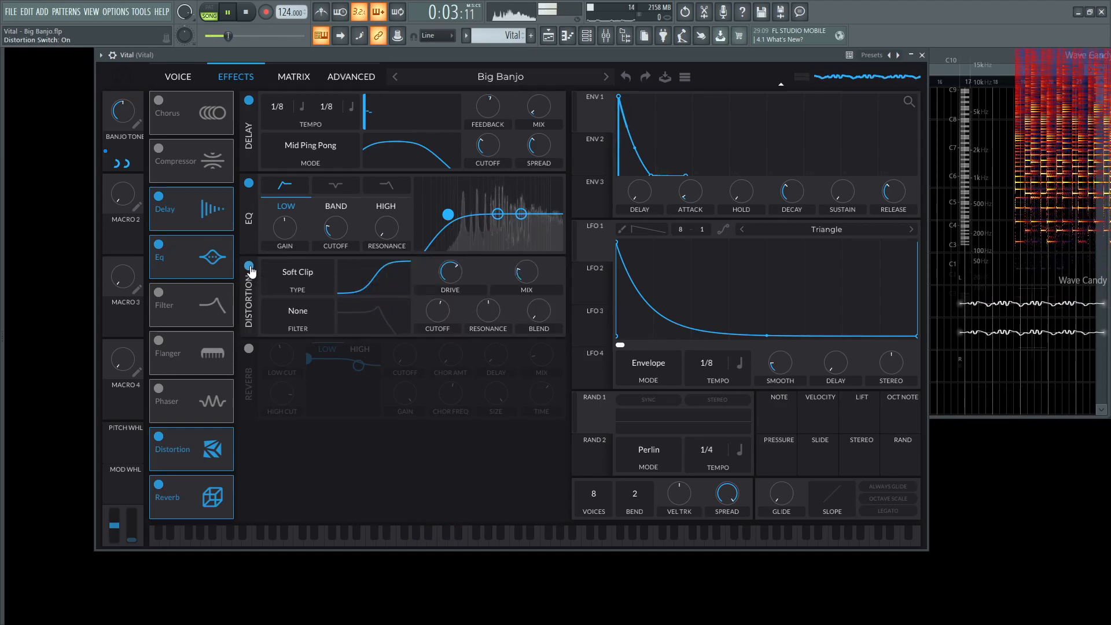
key("space")
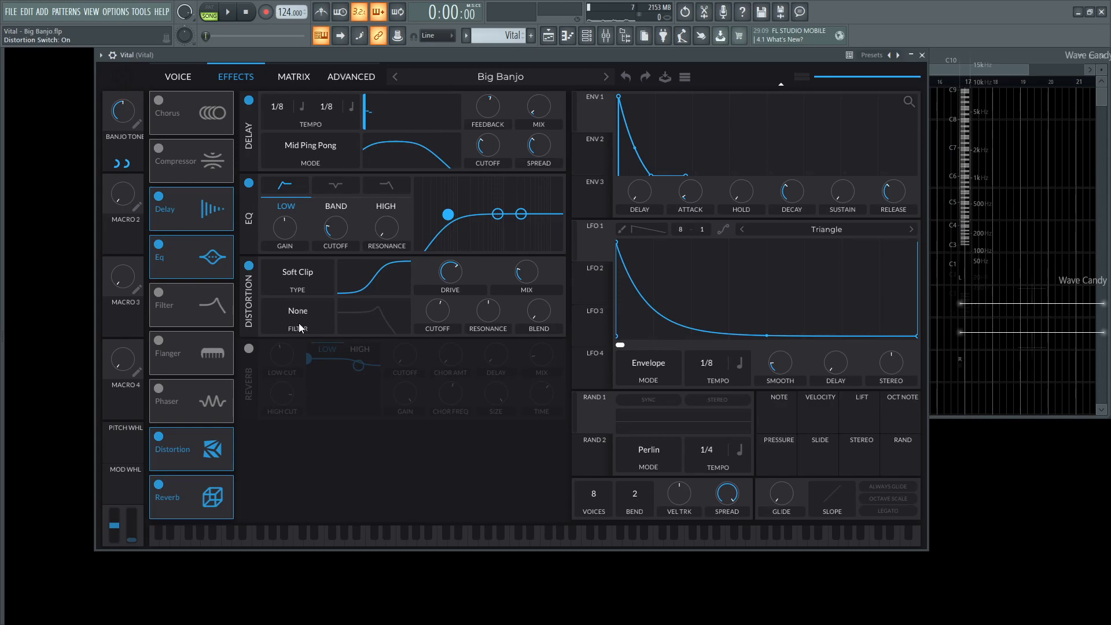
Switch the Reverb effect back on, listening to it in a short playback and checking its exact mix value
left_click(250, 349)
key("space")
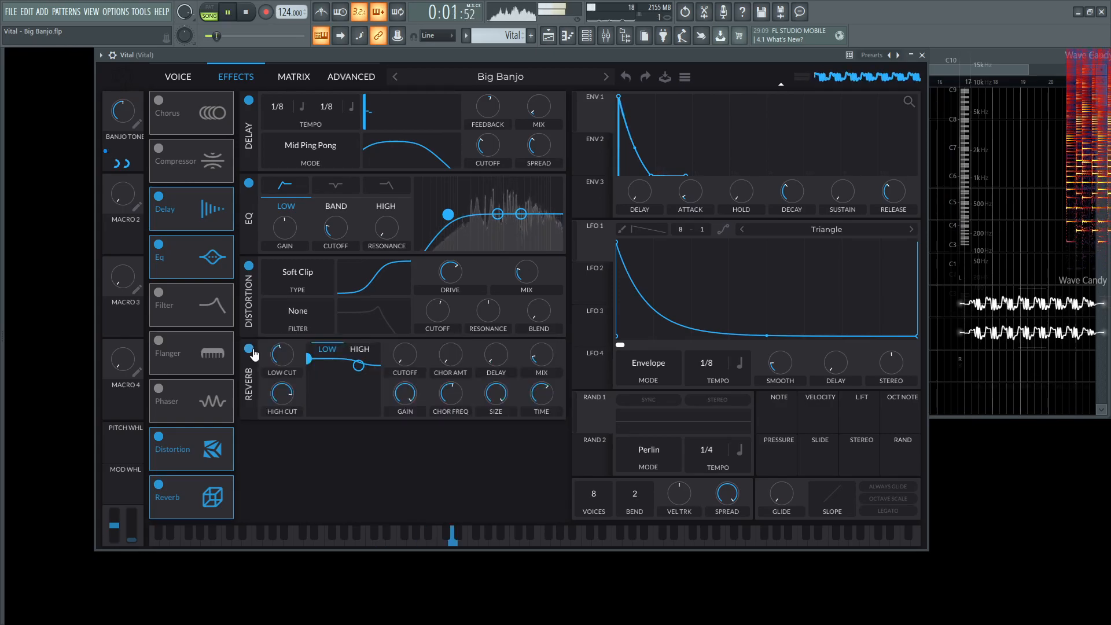
key("space")
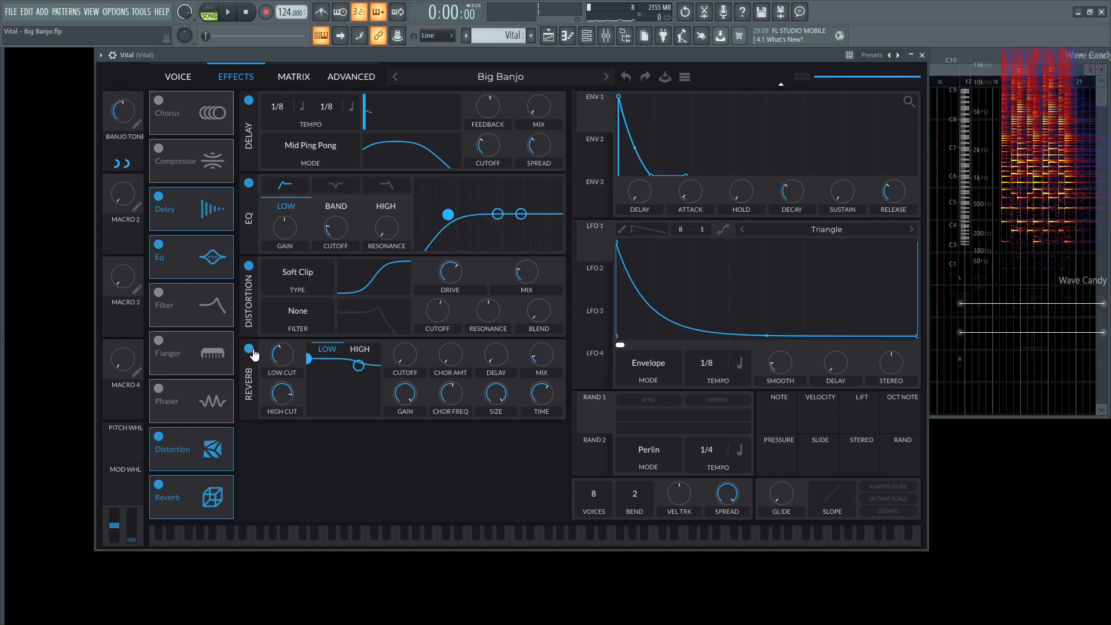
right_click(545, 359)
left_click(557, 376)
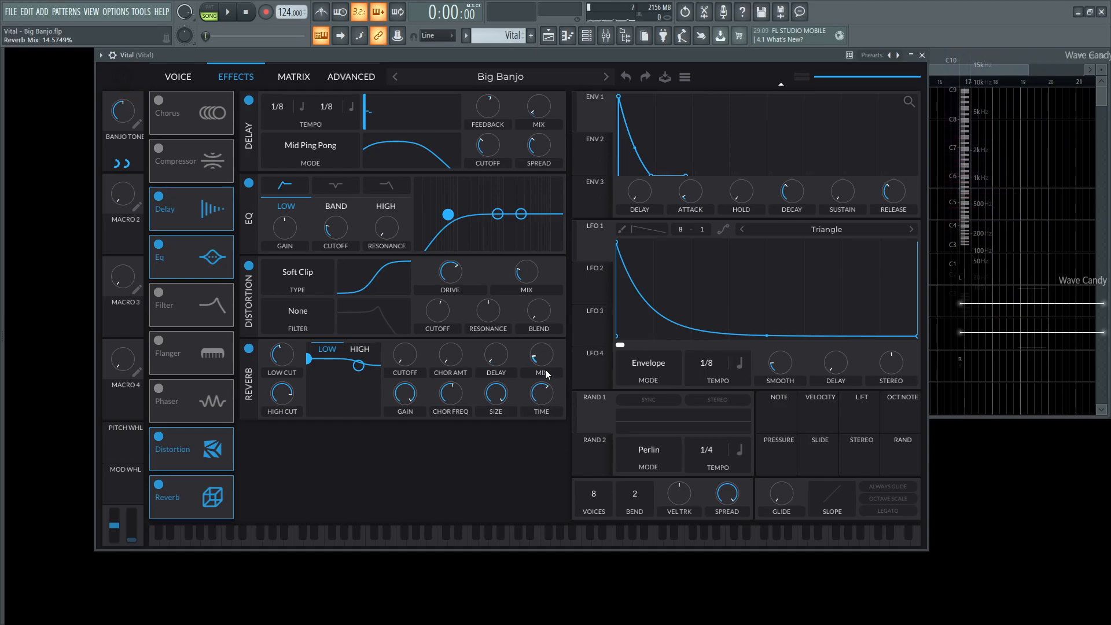
Show the Verb track in the mixer and listen to the patch in a short playback
left_click(606, 35)
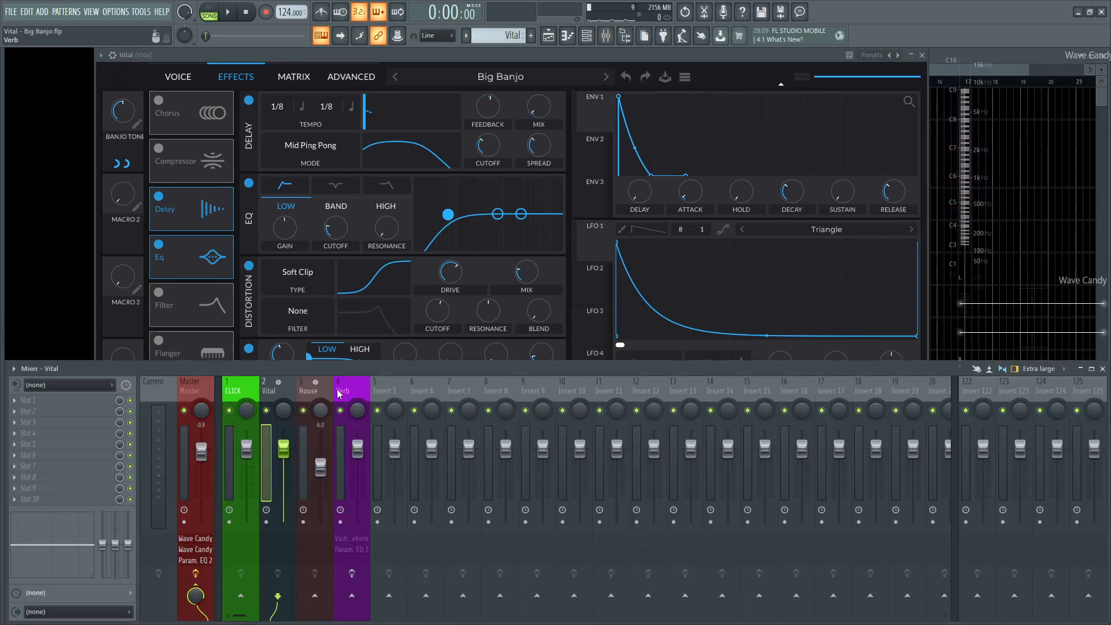
key("space")
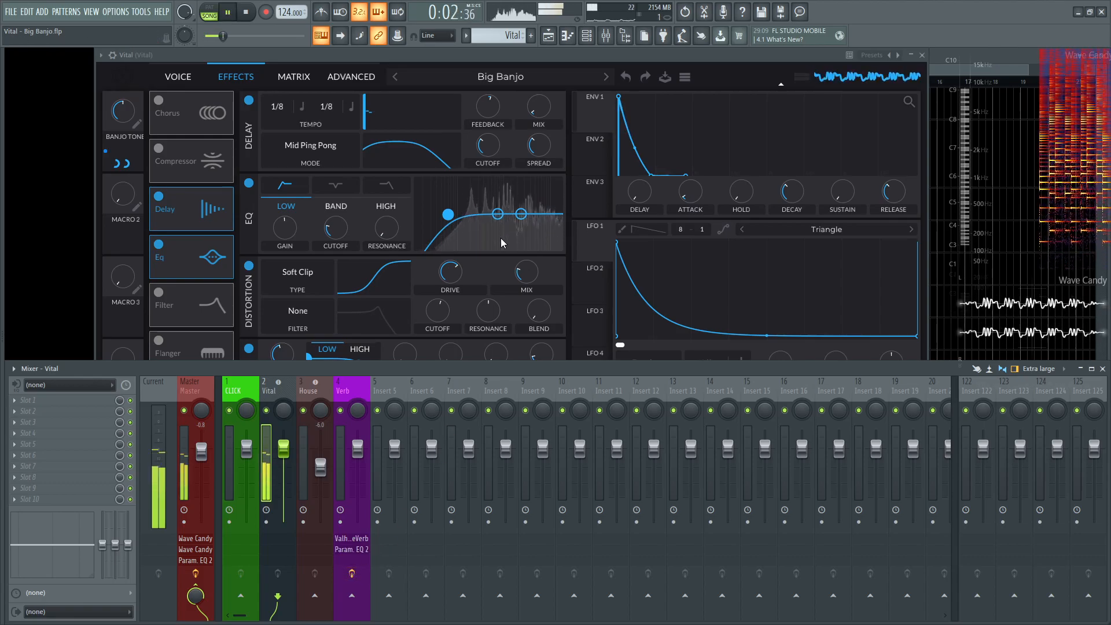
key("space")
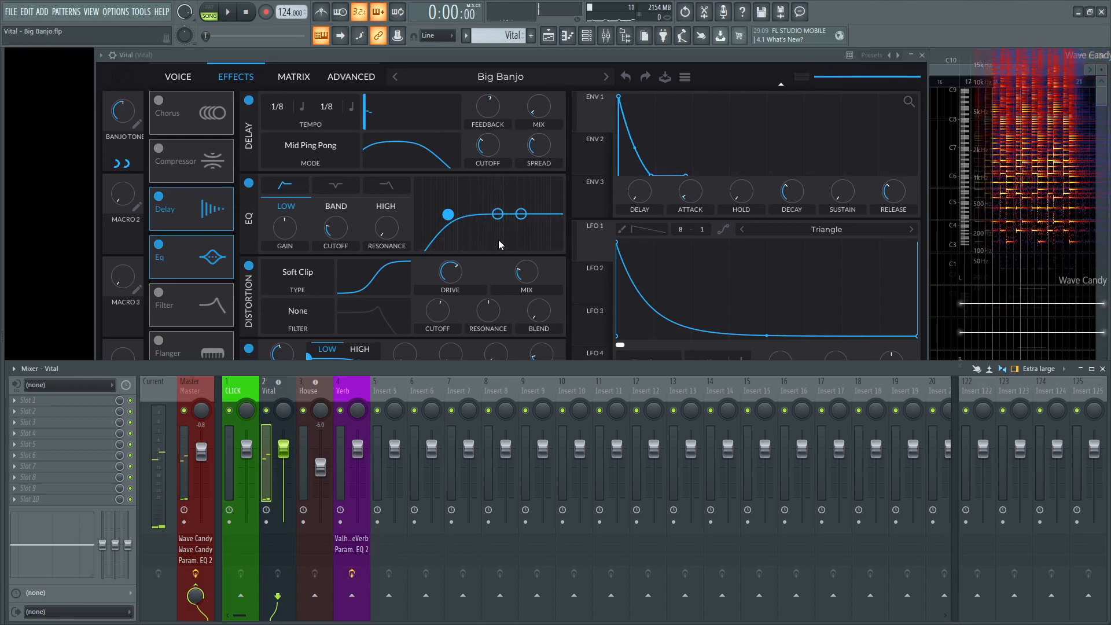
key("F9")
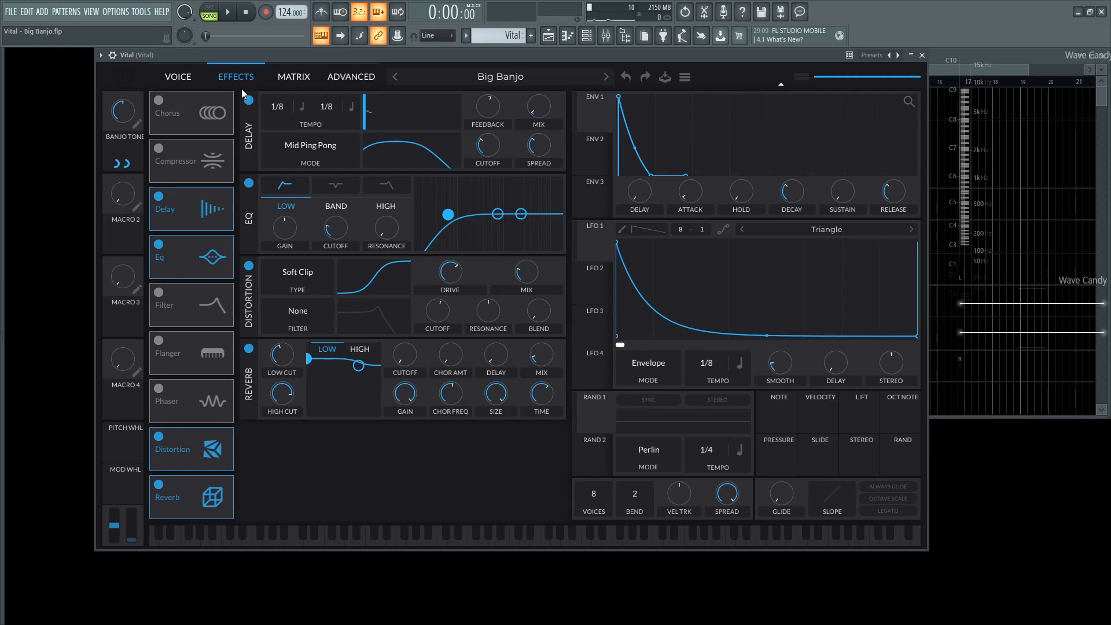
Return to the oscillator and filter view of the synth and listen to the complete patch
left_click(177, 78)
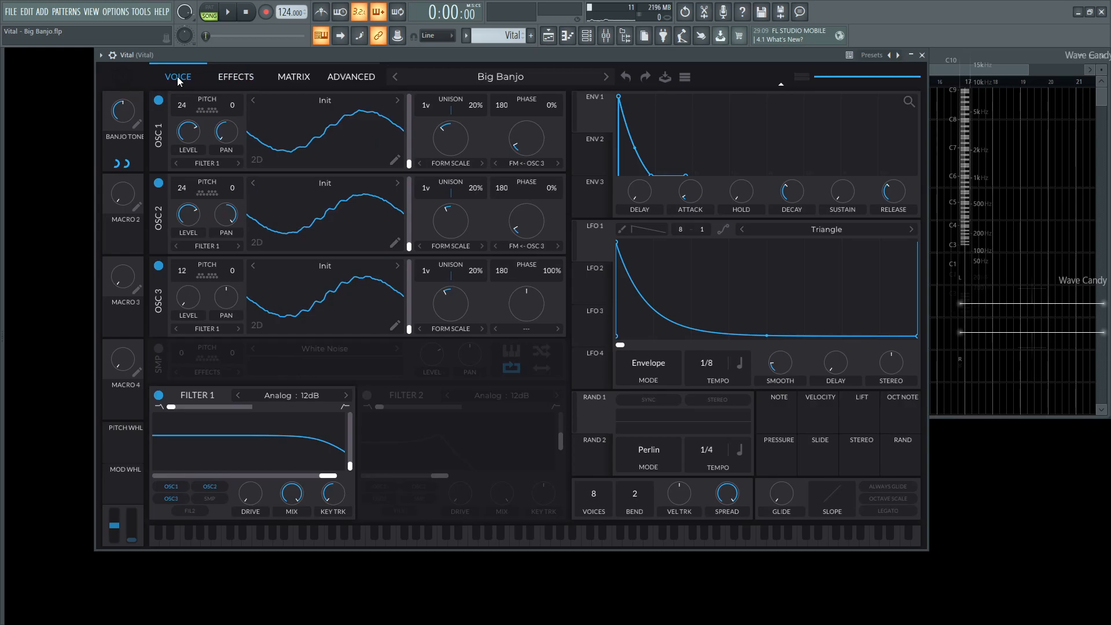
key("space")
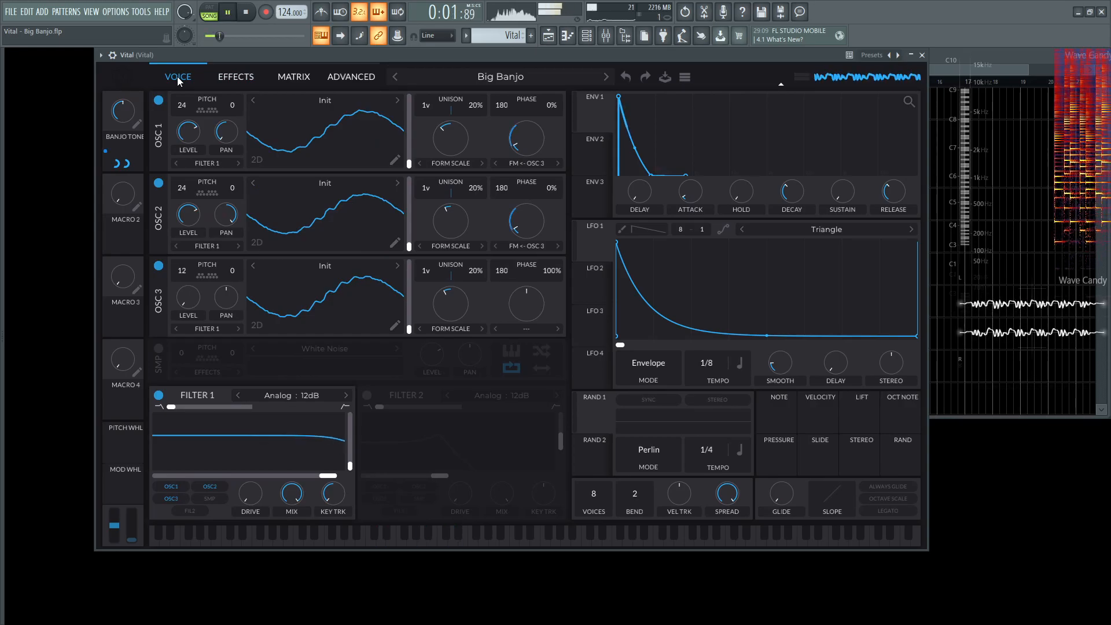
key("space")
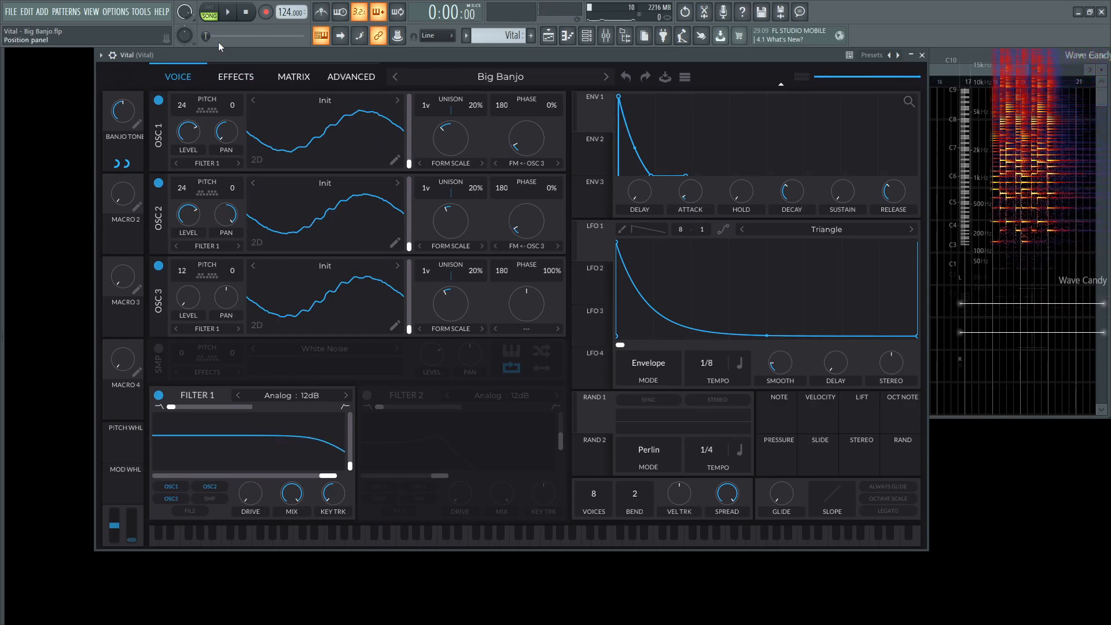
Review the effects, mixer and playlist, and play the arrangement including the House drum clips, ending on the oscillator view
left_click(234, 75)
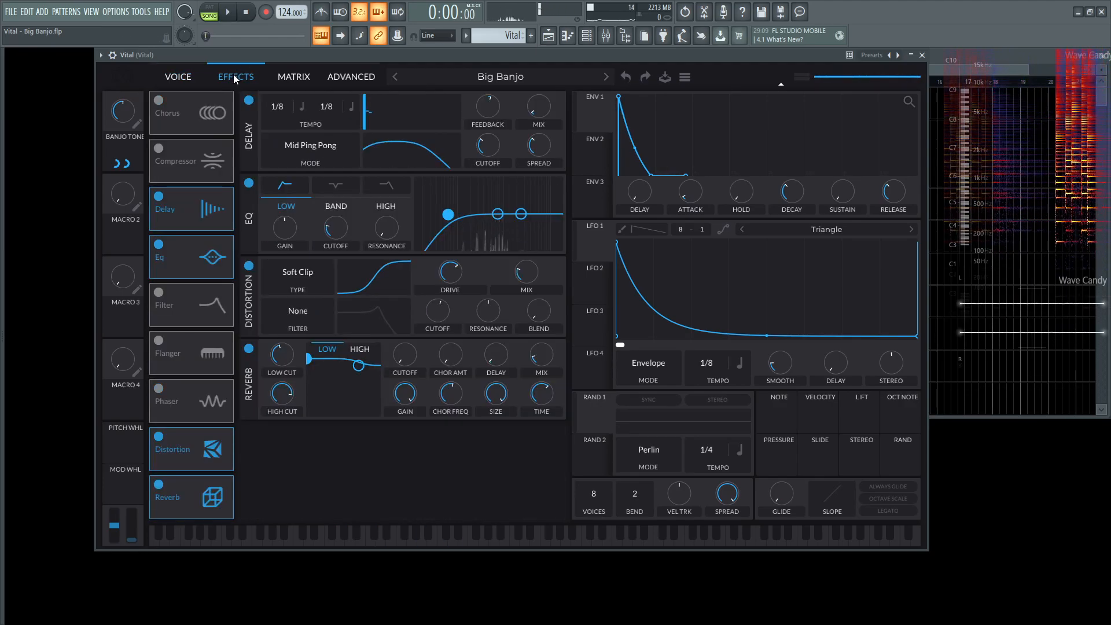
key("F9")
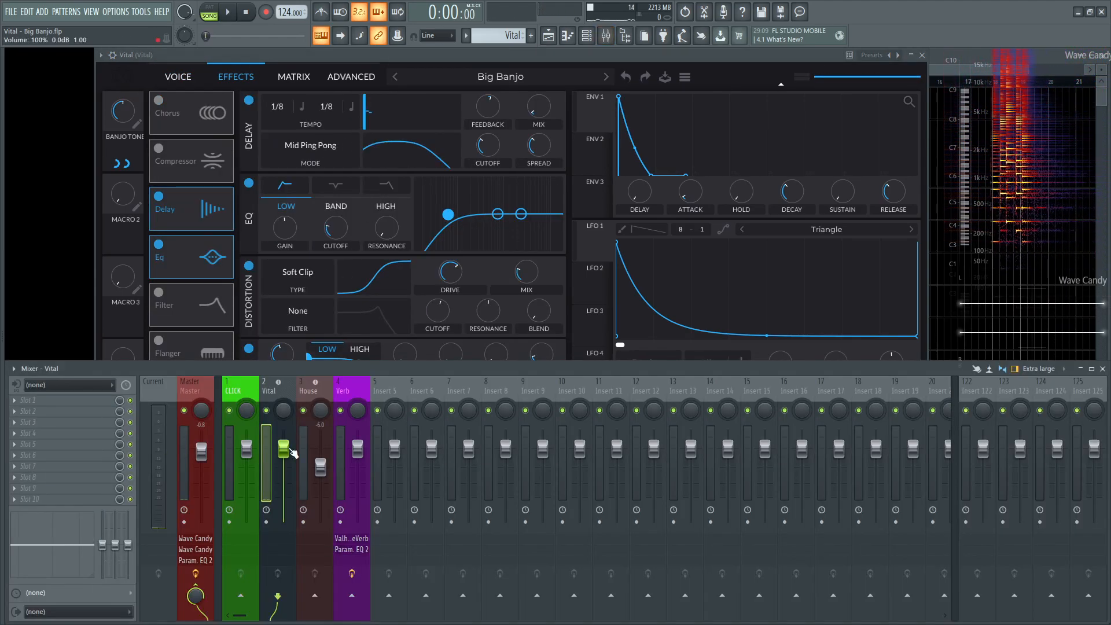
key("F5")
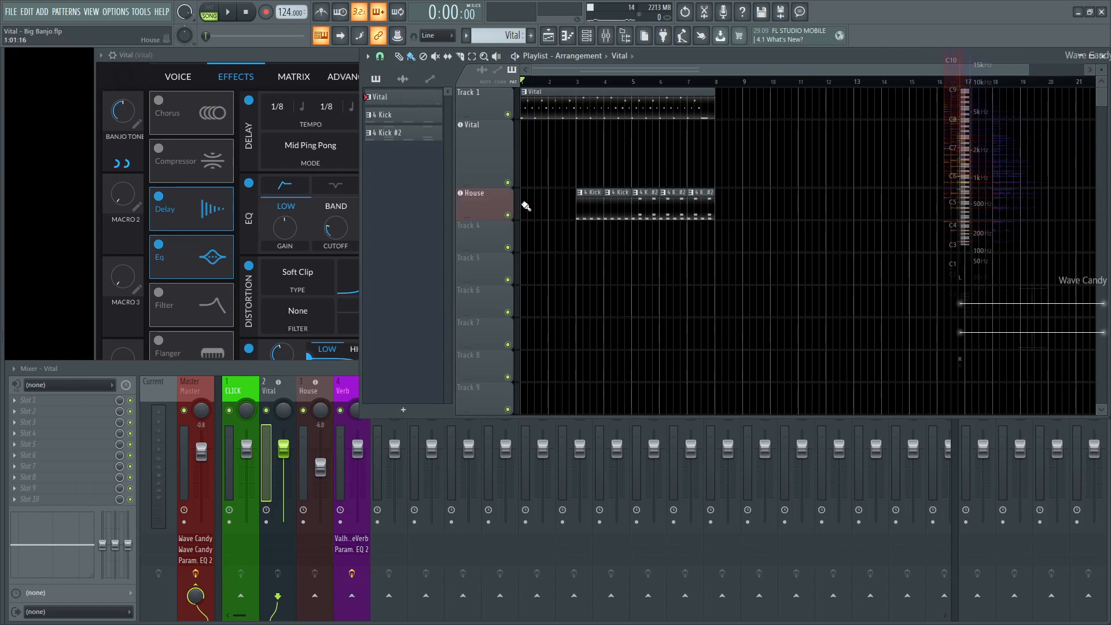
key("space")
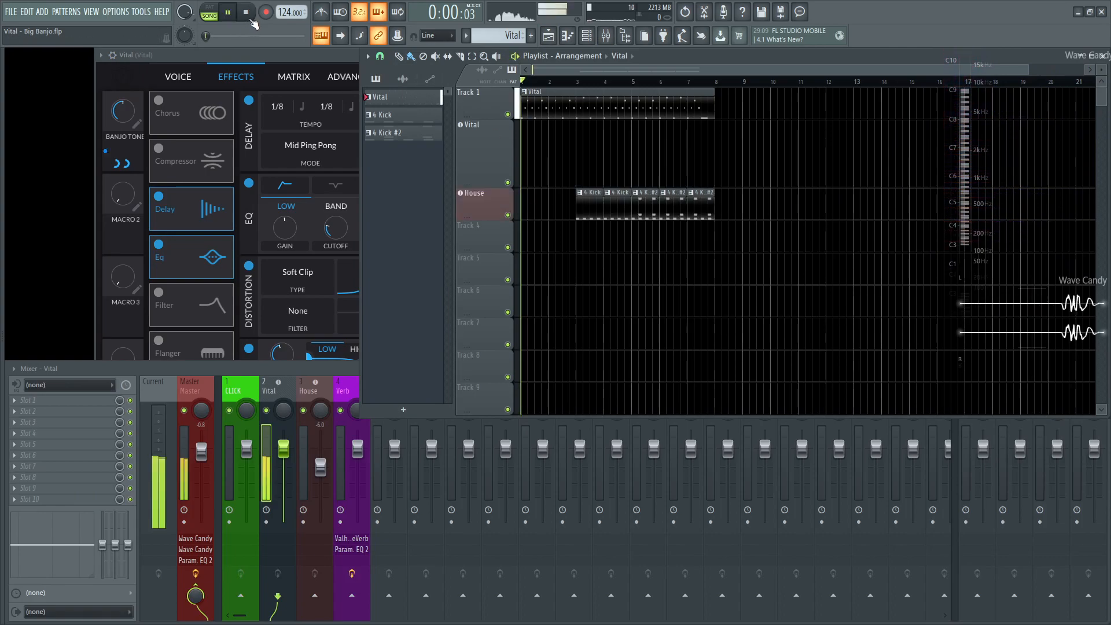
key("F5")
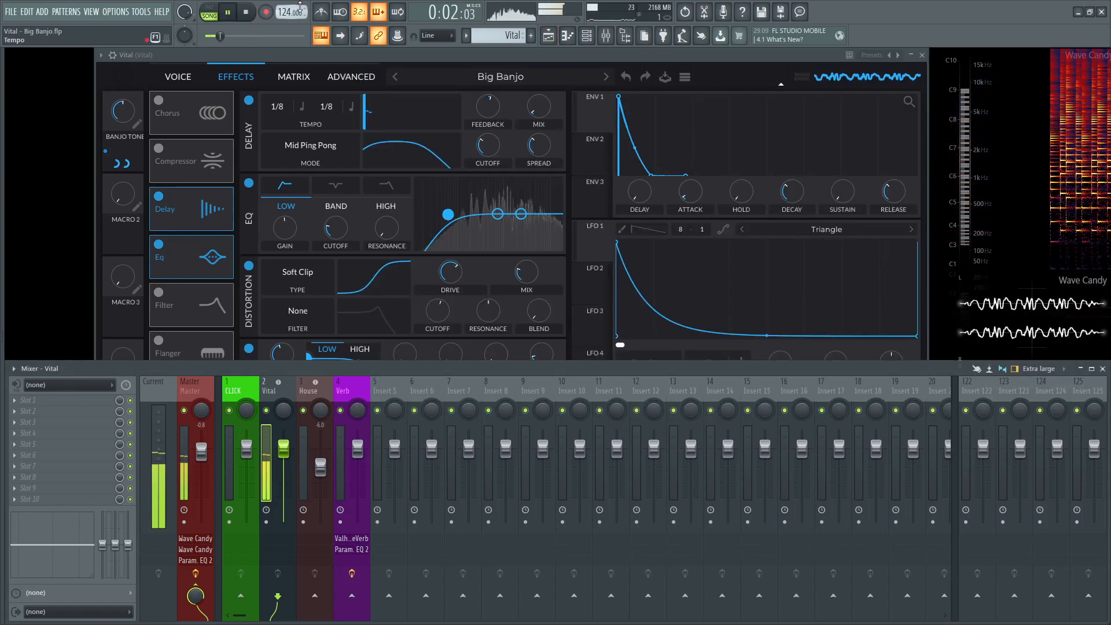
key("F9")
left_click(185, 79)
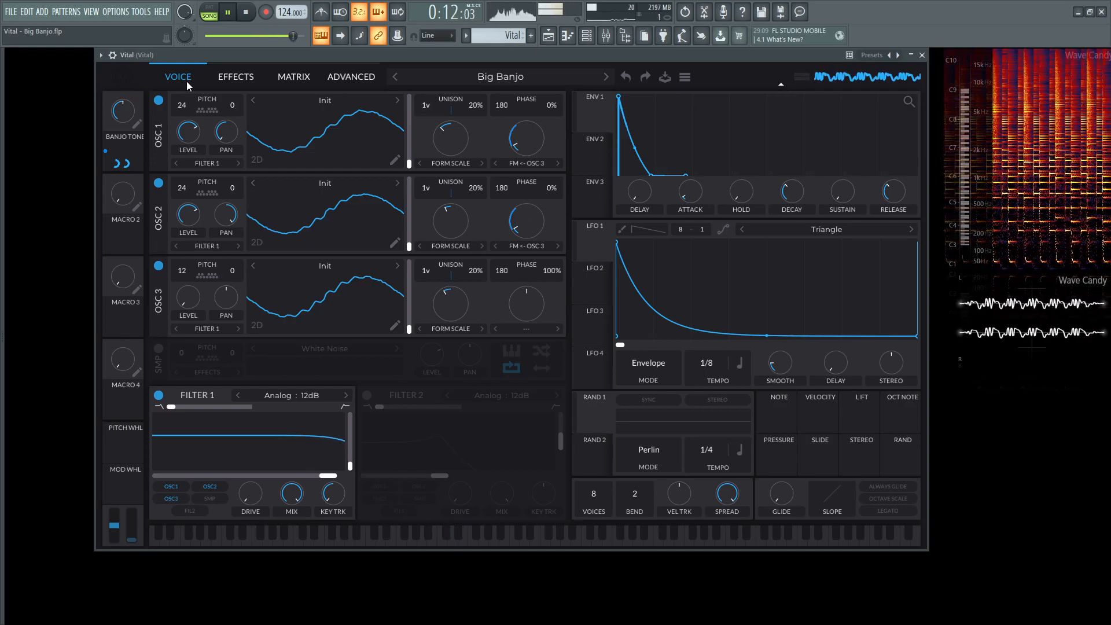
key("space")
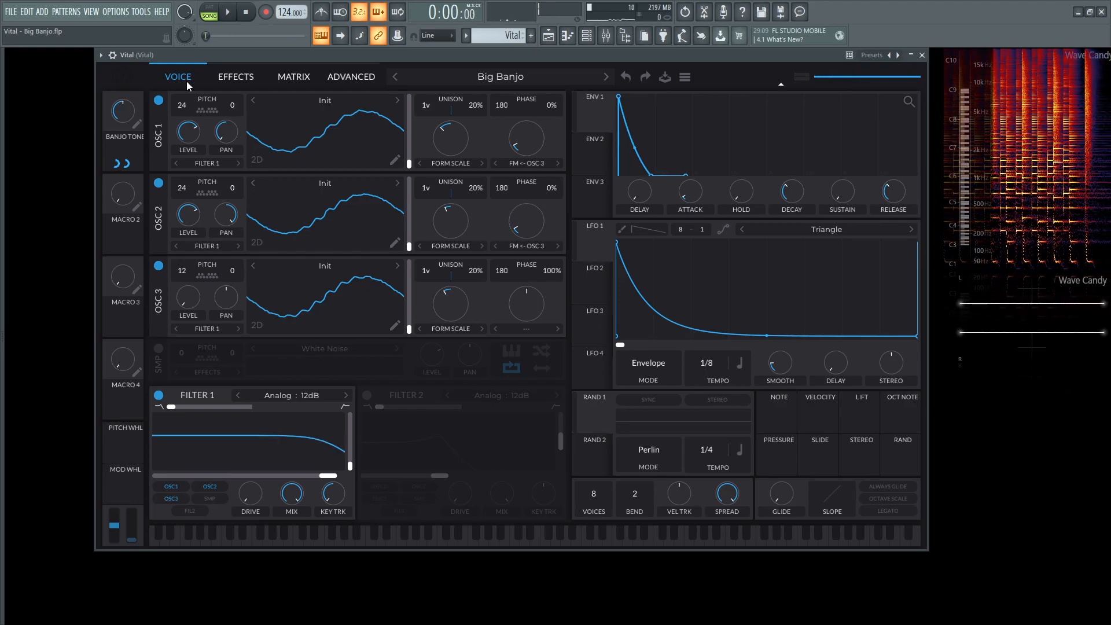